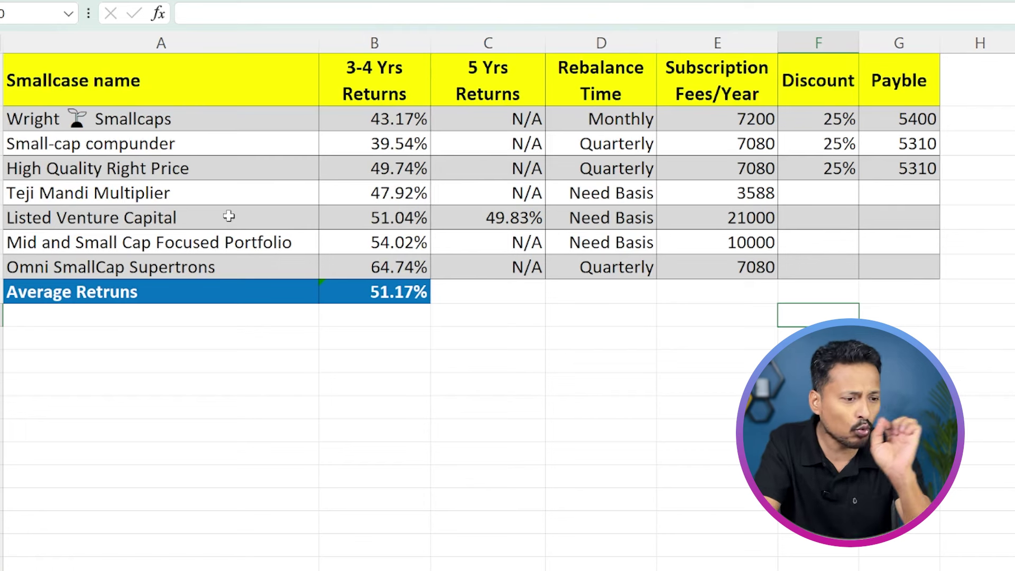
Step: Compare the 5-year return of the Listed Venture Capital smallcase with Quant smallcap's 3, 5 and 10-year mutual fund returns
{"action": "left_click", "coordinate": [473, 222]}
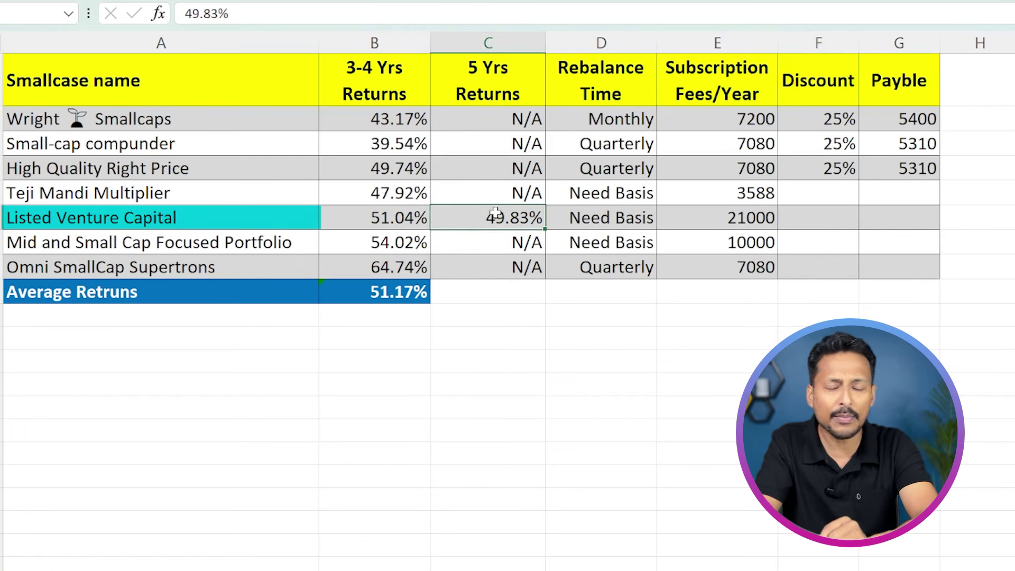
{"action": "left_click", "coordinate": [480, 240]}
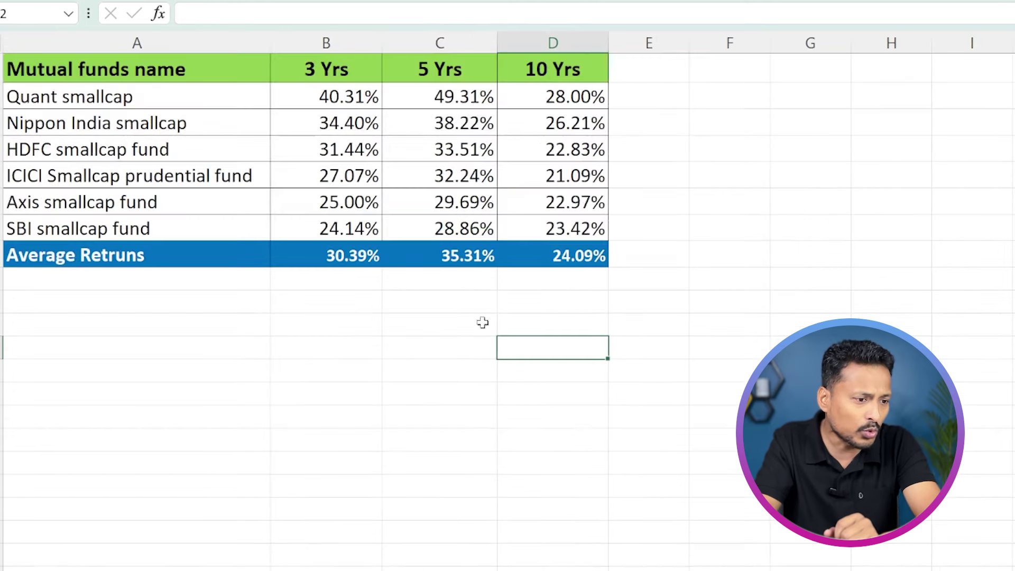
{"action": "left_click", "coordinate": [369, 102]}
{"action": "left_click", "coordinate": [428, 102]}
{"action": "left_click", "coordinate": [530, 100]}
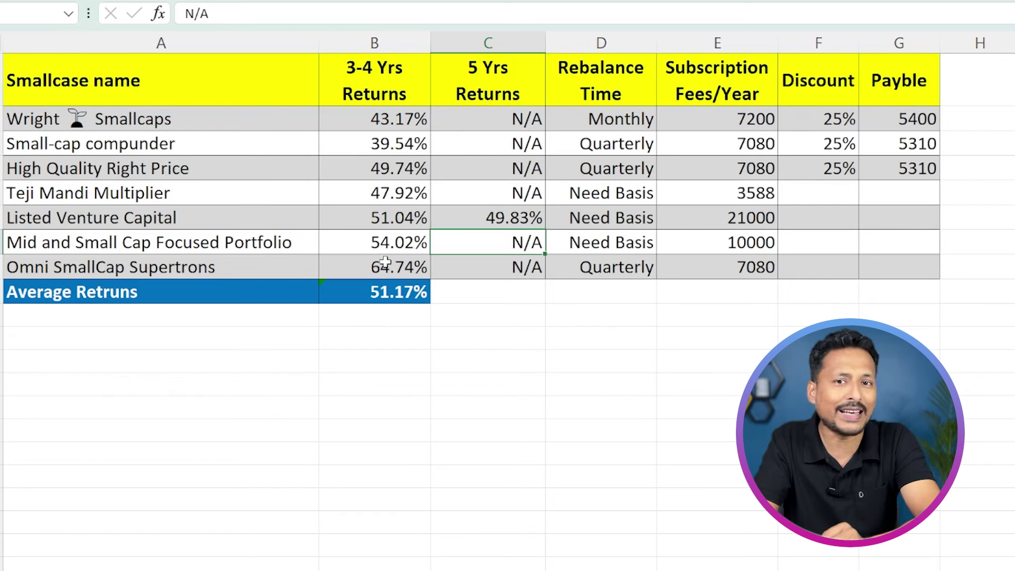
Step: Review the smallcases' 3-4 year returns and their average, plus the 5-year return of Listed Venture Capital
{"action": "left_click", "coordinate": [392, 119]}
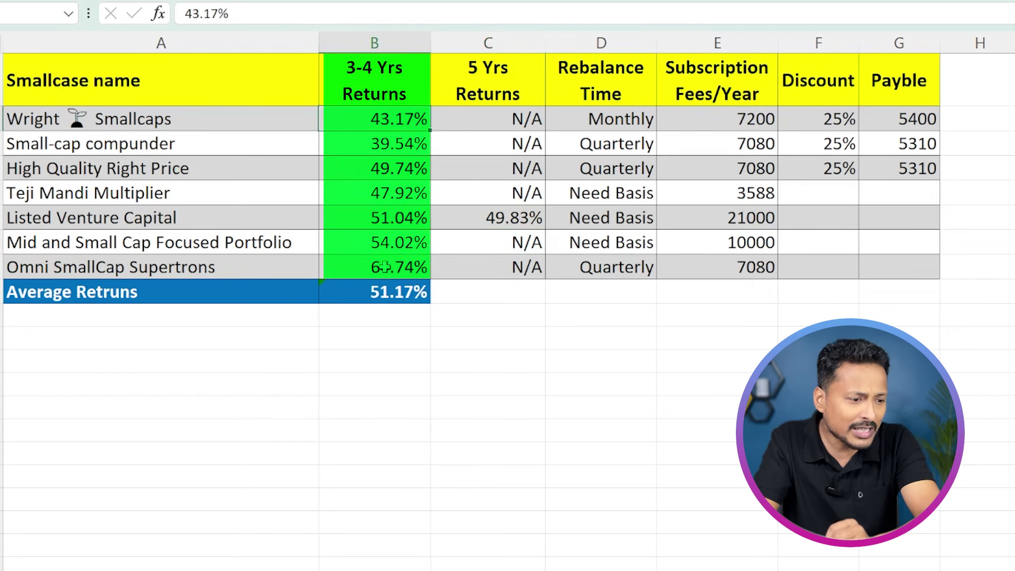
{"action": "left_click", "coordinate": [402, 289]}
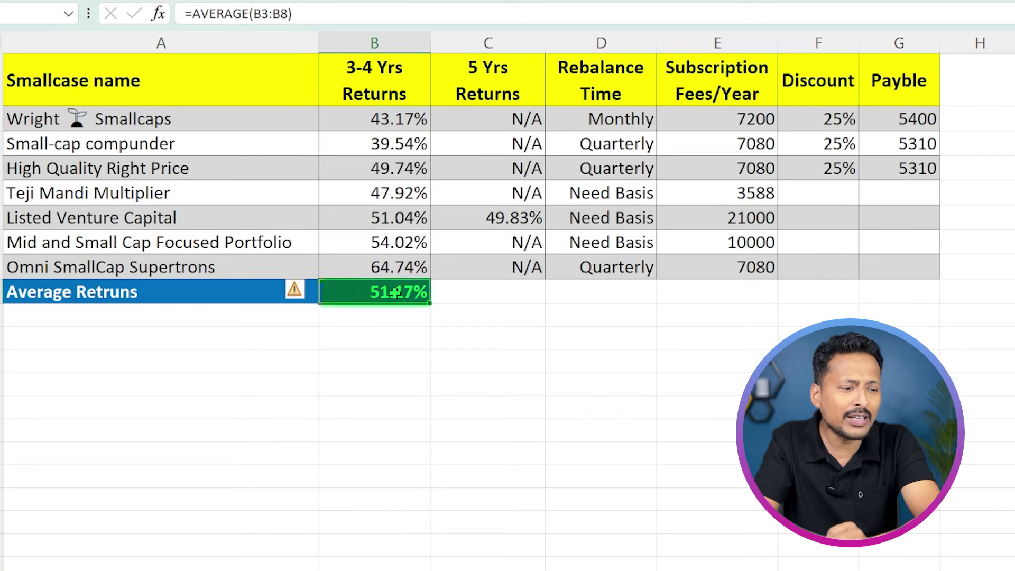
{"action": "left_click", "coordinate": [492, 318]}
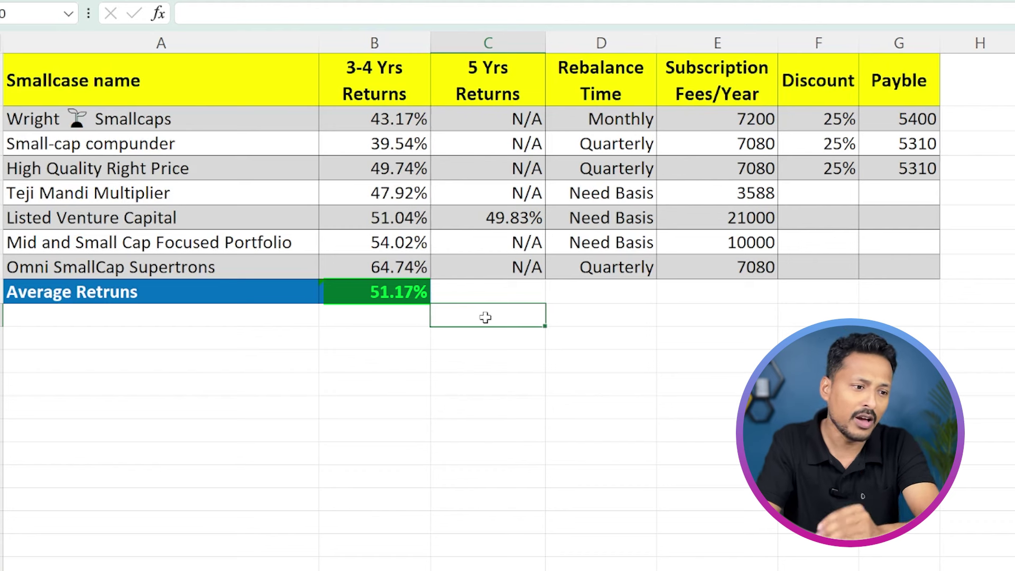
{"action": "left_click", "coordinate": [177, 219]}
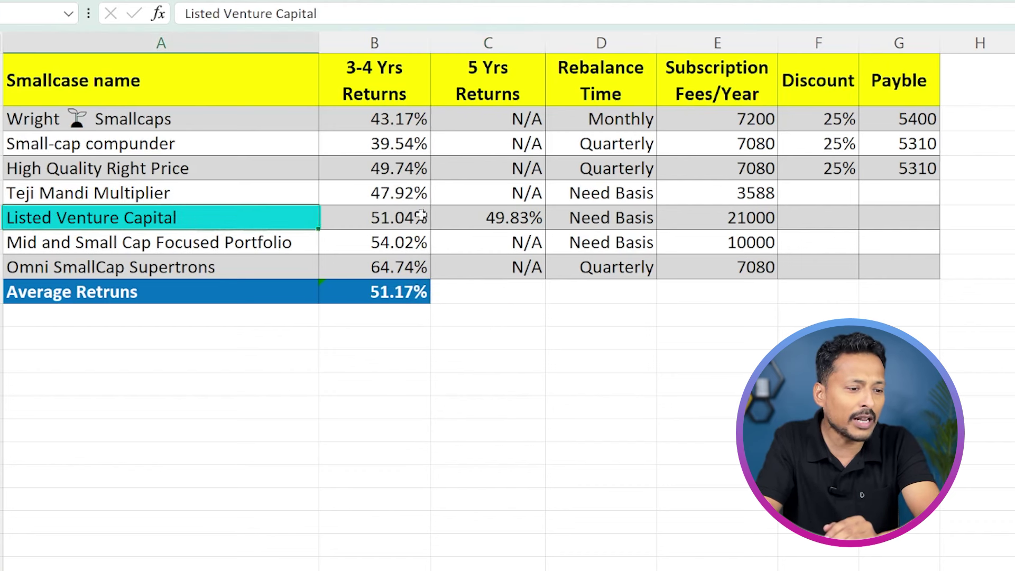
{"action": "left_click", "coordinate": [464, 221]}
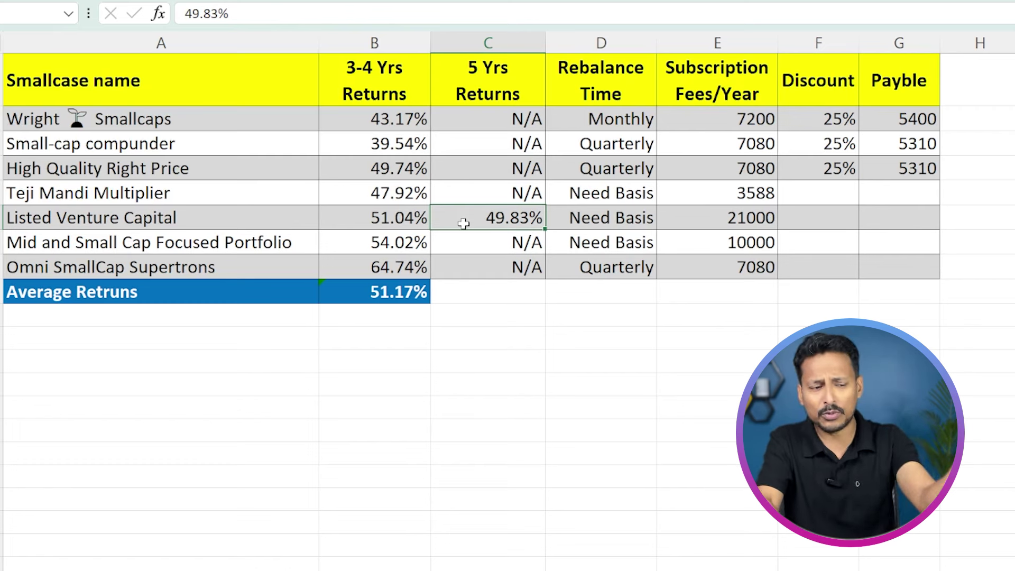
Step: Examine the smallcases' rebalance times and yearly subscription fees, including Wright Smallcaps and Mid and Small Cap Focused Portfolio
{"action": "left_click", "coordinate": [601, 150]}
{"action": "left_click", "coordinate": [606, 217]}
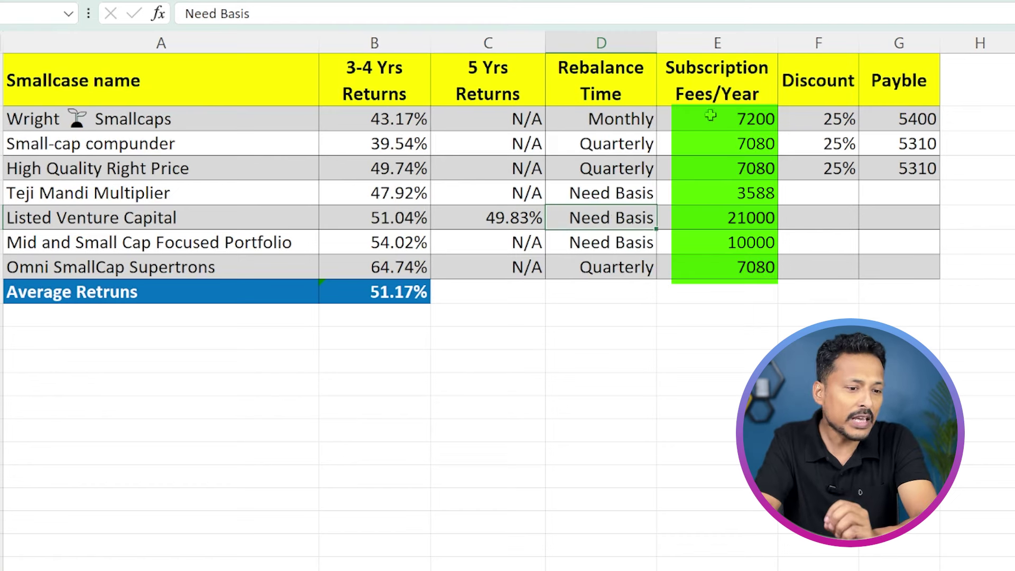
{"action": "left_click", "coordinate": [727, 122]}
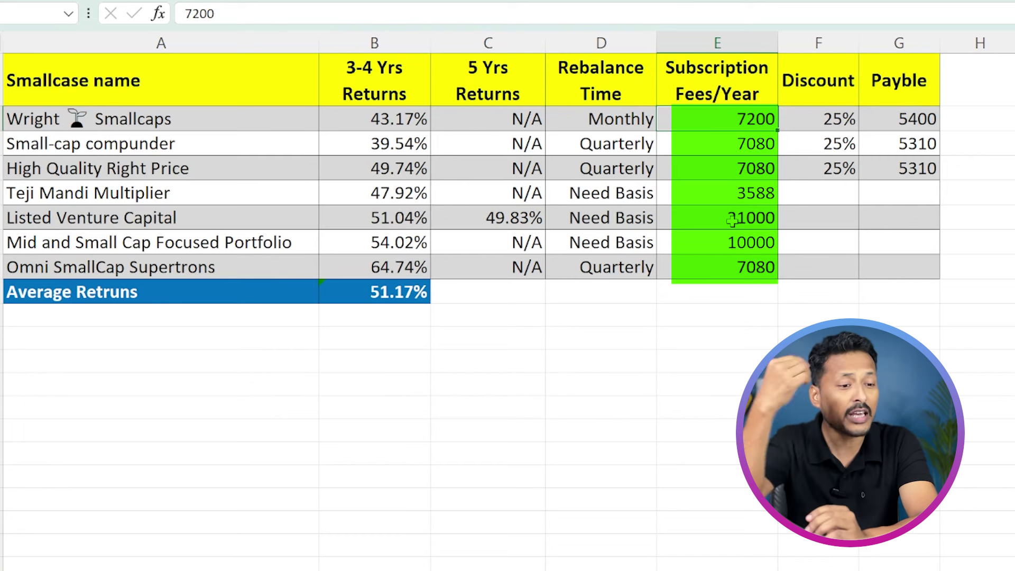
{"action": "left_click", "coordinate": [226, 123]}
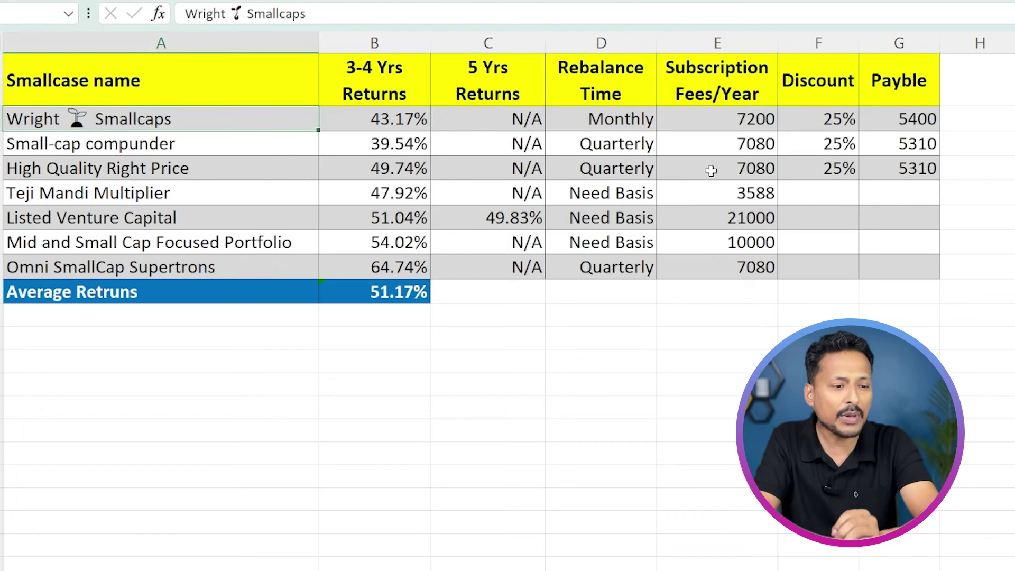
{"action": "left_click", "coordinate": [734, 125]}
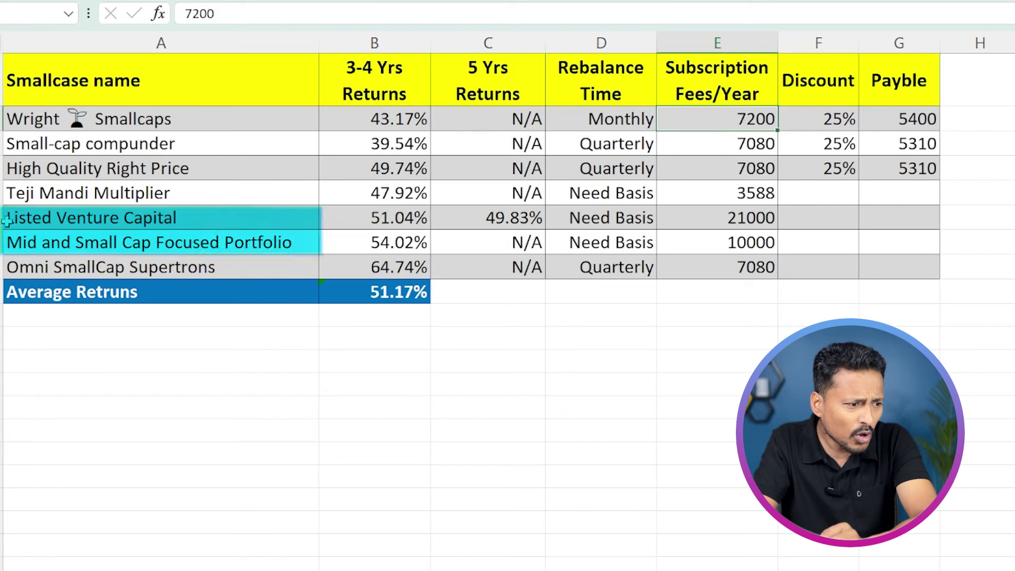
{"action": "left_click", "coordinate": [42, 227]}
{"action": "left_click", "coordinate": [15, 244]}
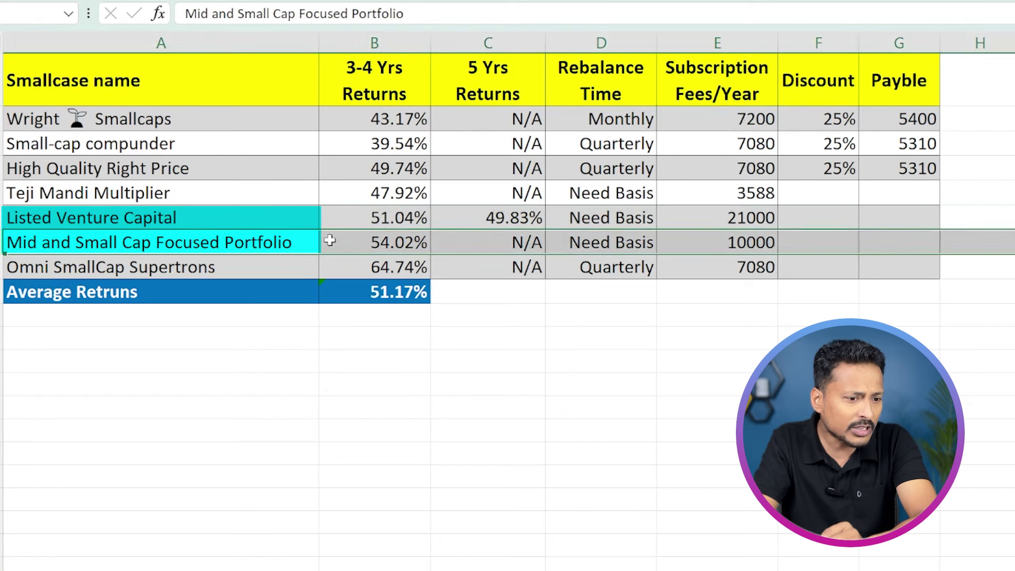
{"action": "left_click", "coordinate": [696, 242]}
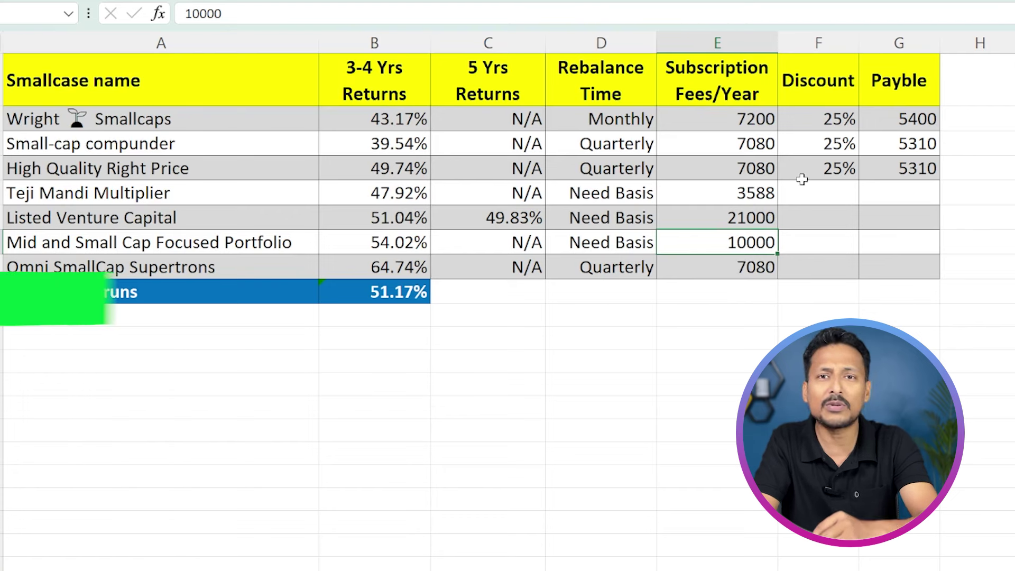
Step: Go through the discounted smallcases: Wright Smallcaps, Small-cap compunder and High Quality Right Price
{"action": "left_click", "coordinate": [226, 126]}
{"action": "left_click", "coordinate": [225, 151]}
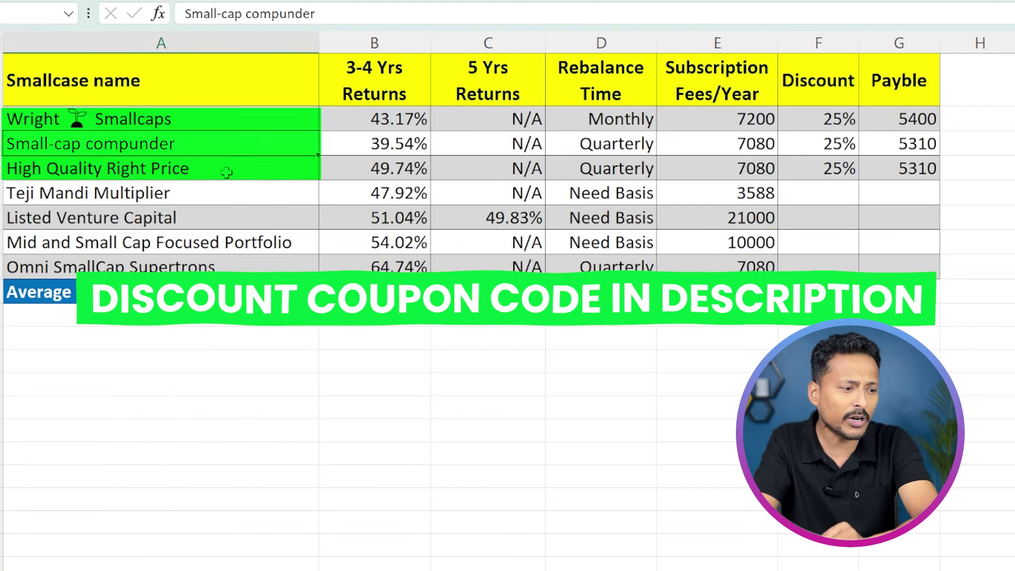
{"action": "left_click", "coordinate": [223, 168]}
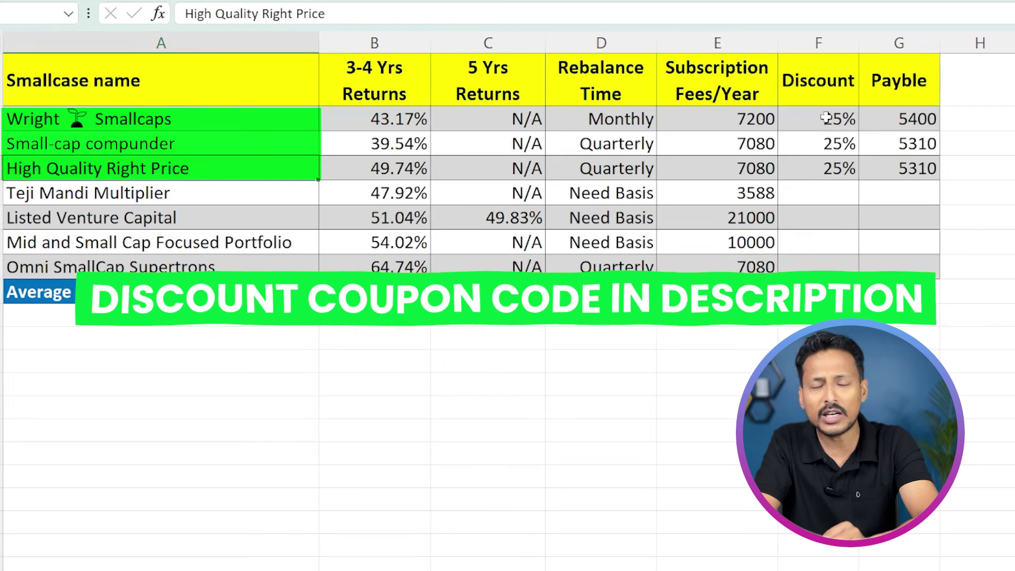
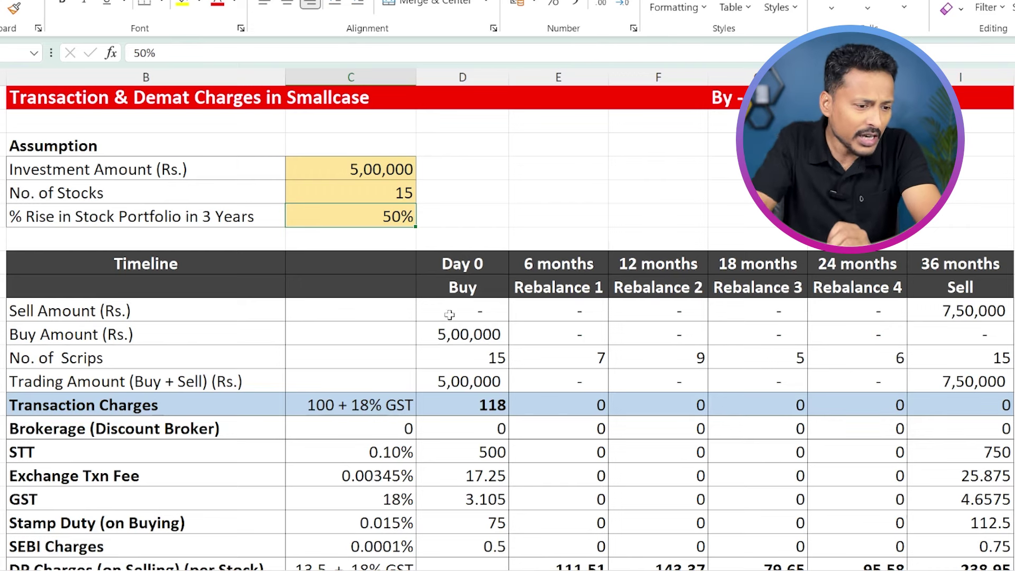
Step: Inspect the Day 0 buy amount, number of scrips, trading amount and transaction charges in the smallcase charges sheet
{"action": "left_click", "coordinate": [450, 335]}
{"action": "key", "text": "F4"}
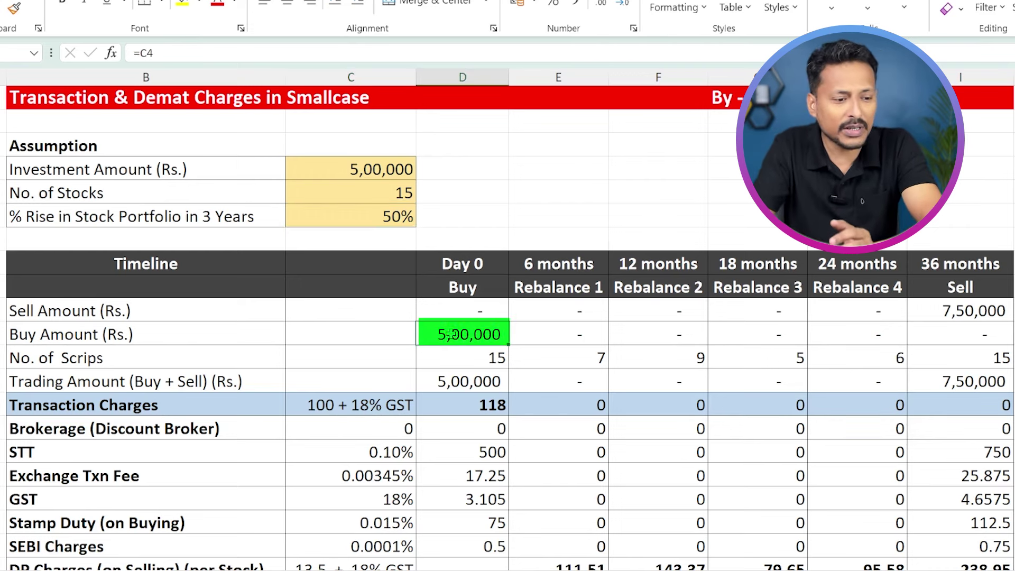
{"action": "left_click", "coordinate": [482, 358]}
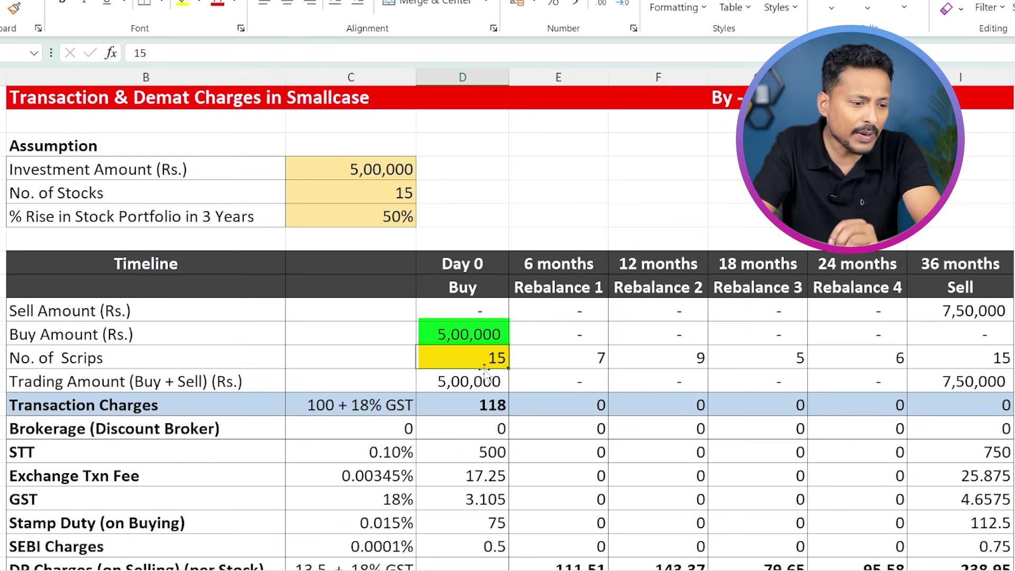
{"action": "left_click", "coordinate": [481, 383]}
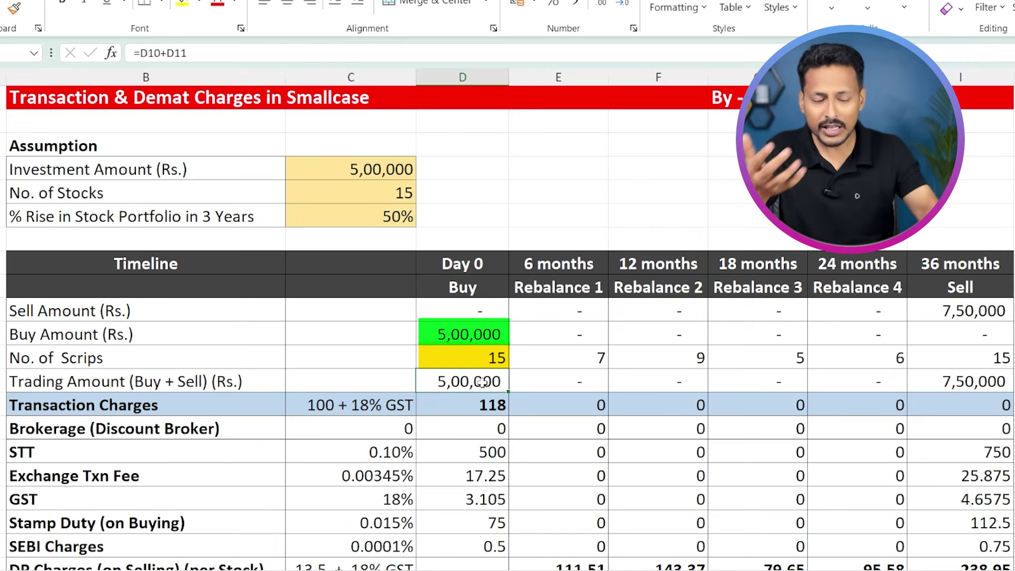
{"action": "left_click", "coordinate": [470, 409]}
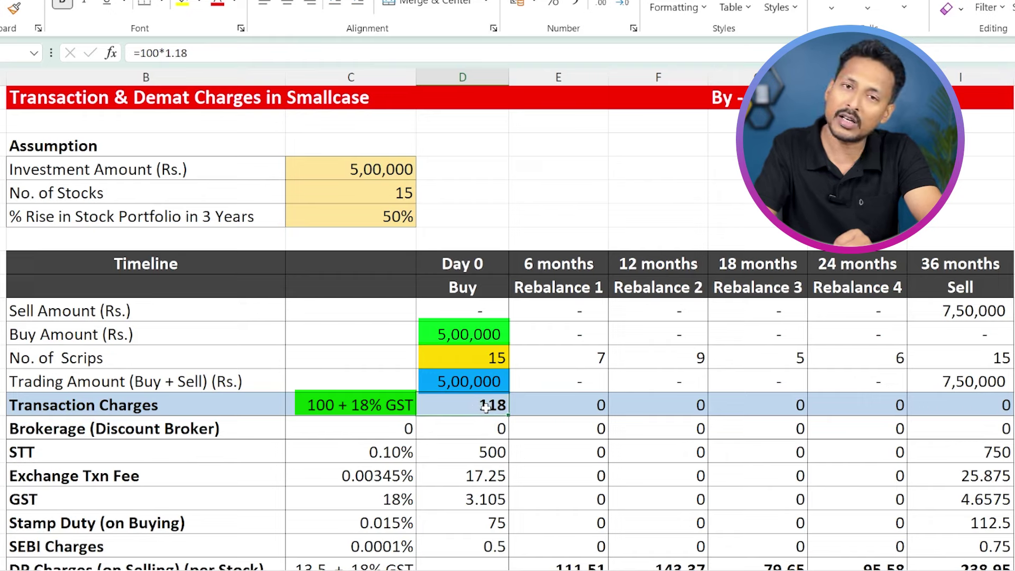
Step: Examine the Day 0 brokerage, STT, exchange fee, stamp duty, SEBI and DP charges along with their rates
{"action": "scroll", "coordinate": [392, 379], "scroll_direction": "down", "scroll_amount": 1}
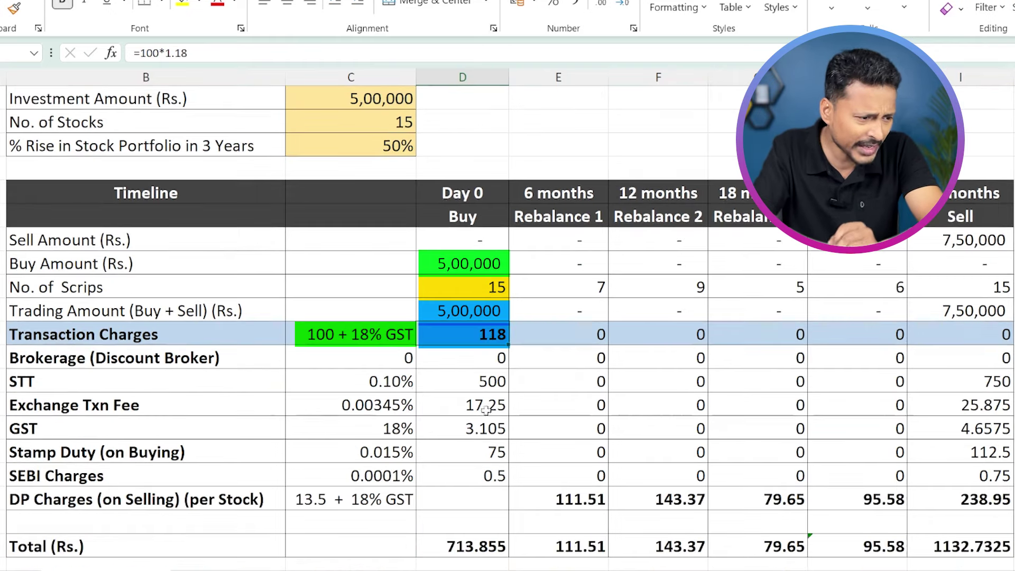
{"action": "left_click", "coordinate": [447, 357]}
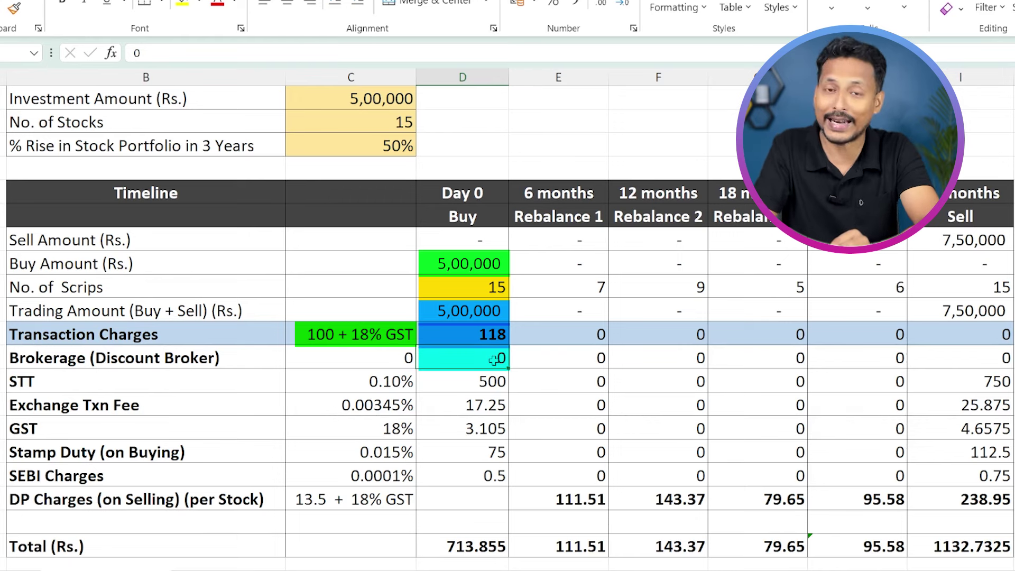
{"action": "left_click", "coordinate": [467, 382]}
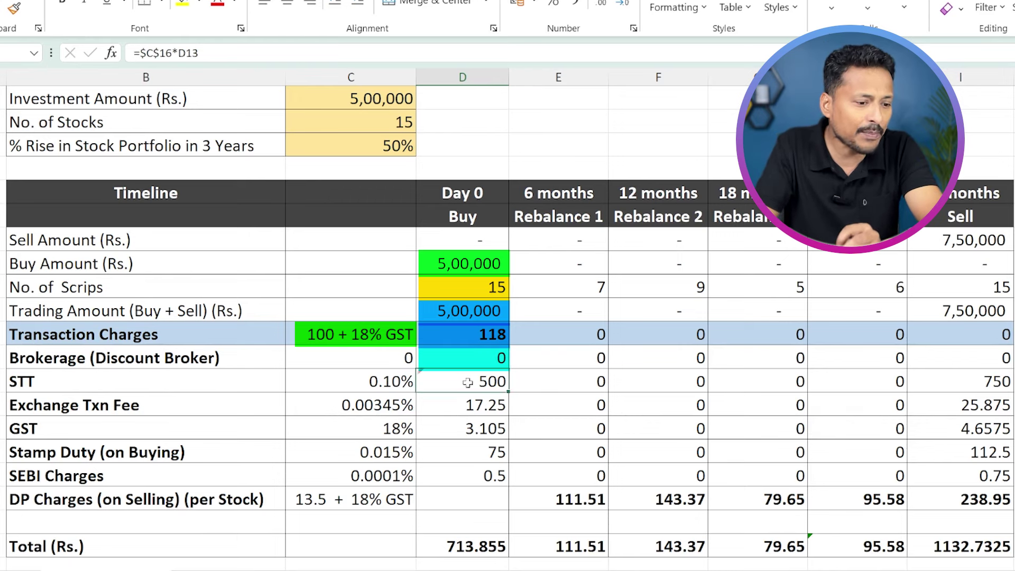
{"action": "left_click", "coordinate": [380, 382]}
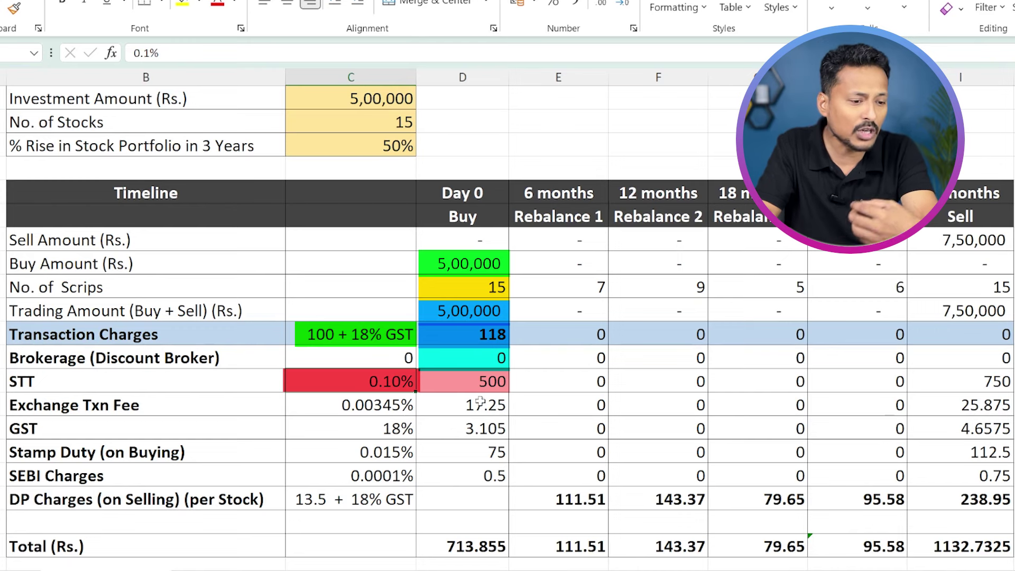
{"action": "left_click", "coordinate": [473, 387]}
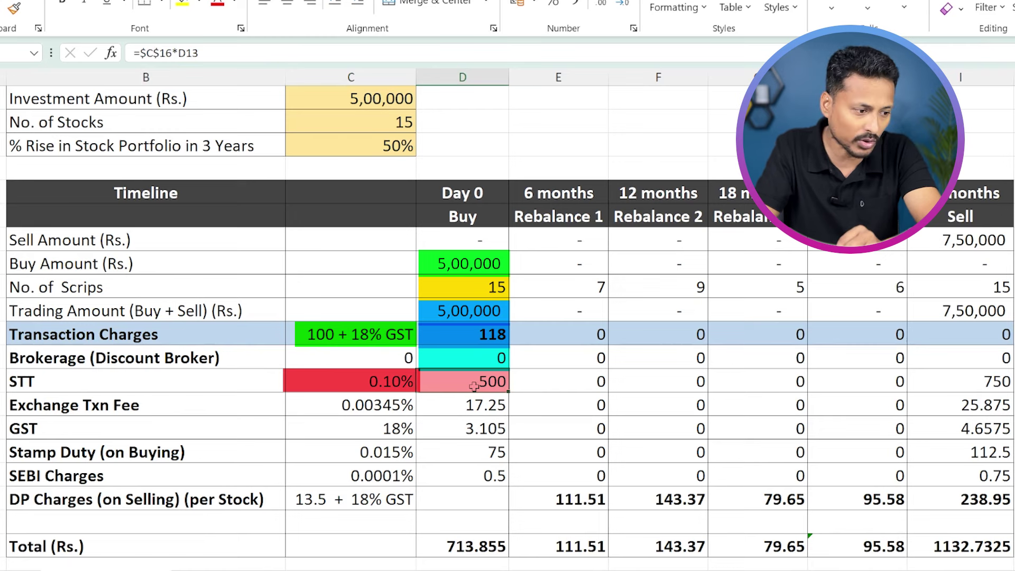
{"action": "left_click", "coordinate": [445, 407]}
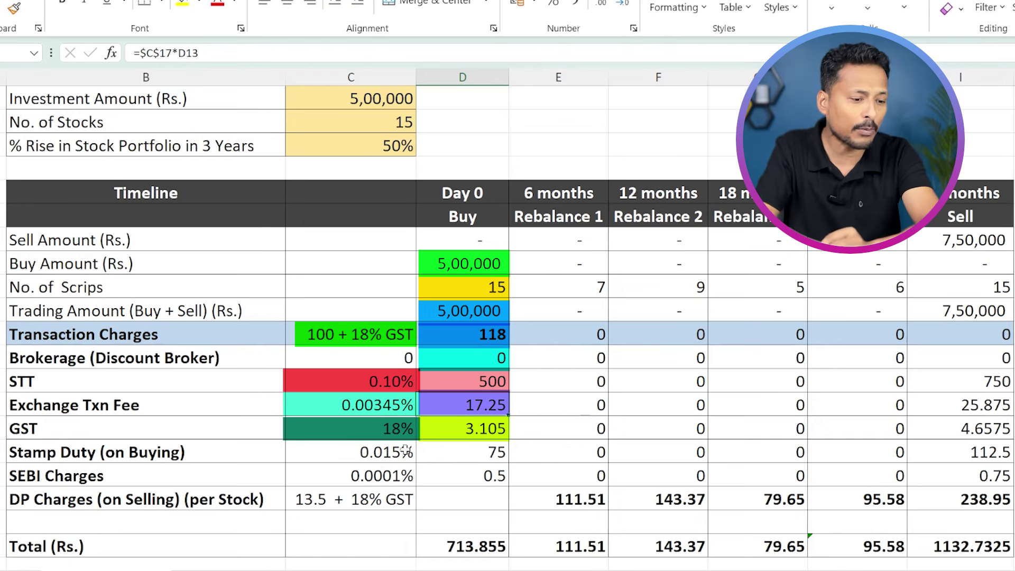
{"action": "left_click", "coordinate": [469, 459]}
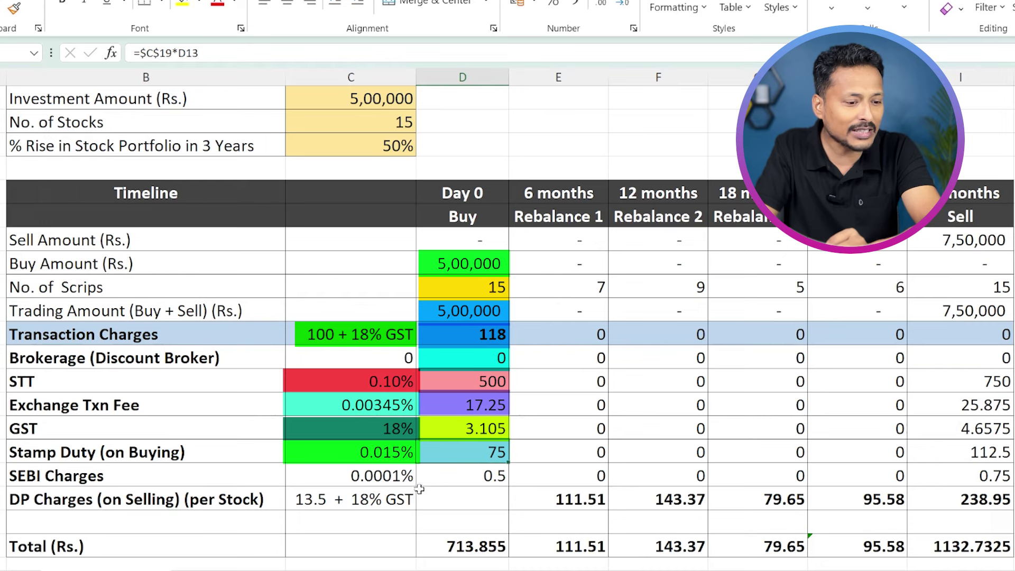
{"action": "left_click", "coordinate": [384, 478]}
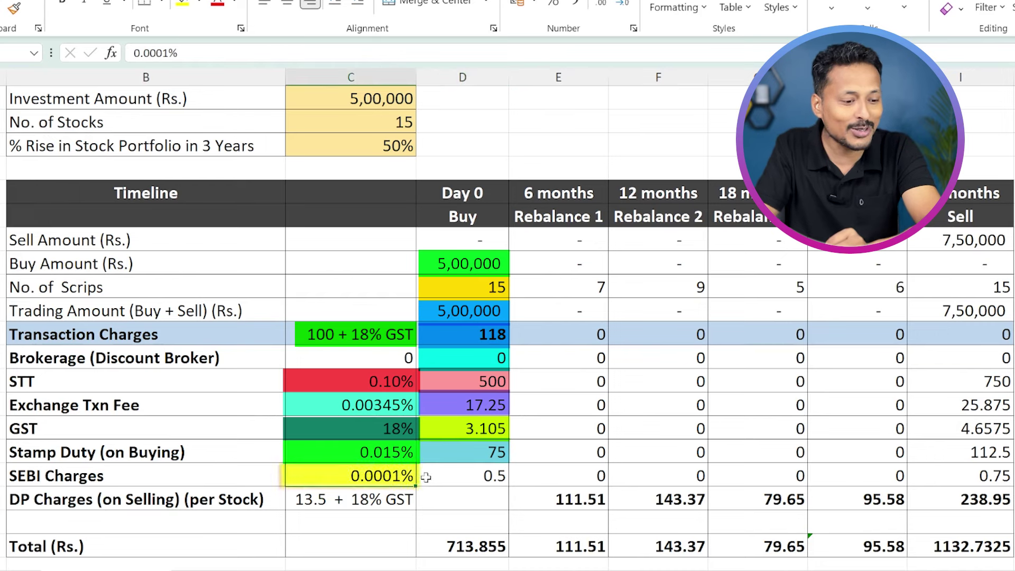
{"action": "left_click", "coordinate": [481, 477]}
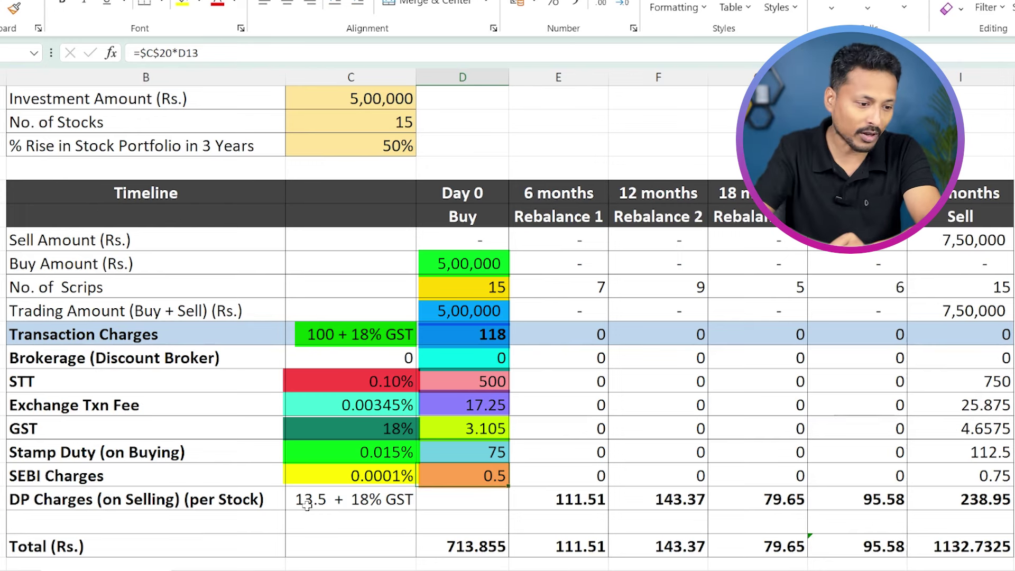
{"action": "left_click", "coordinate": [478, 497]}
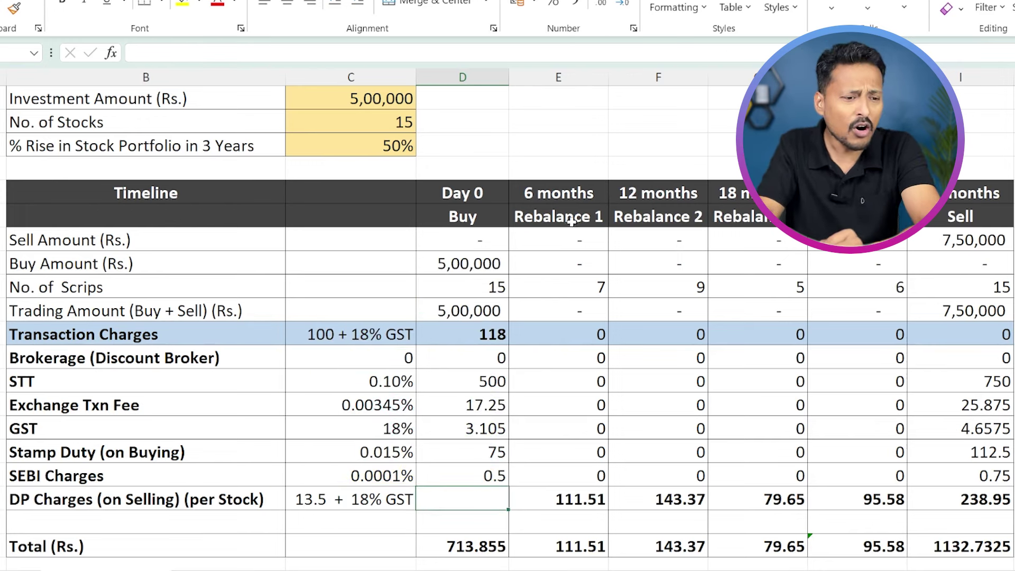
Step: Review the timeline headings from 6 to 36 months and the rebalances scheduled across those periods
{"action": "left_click", "coordinate": [575, 74]}
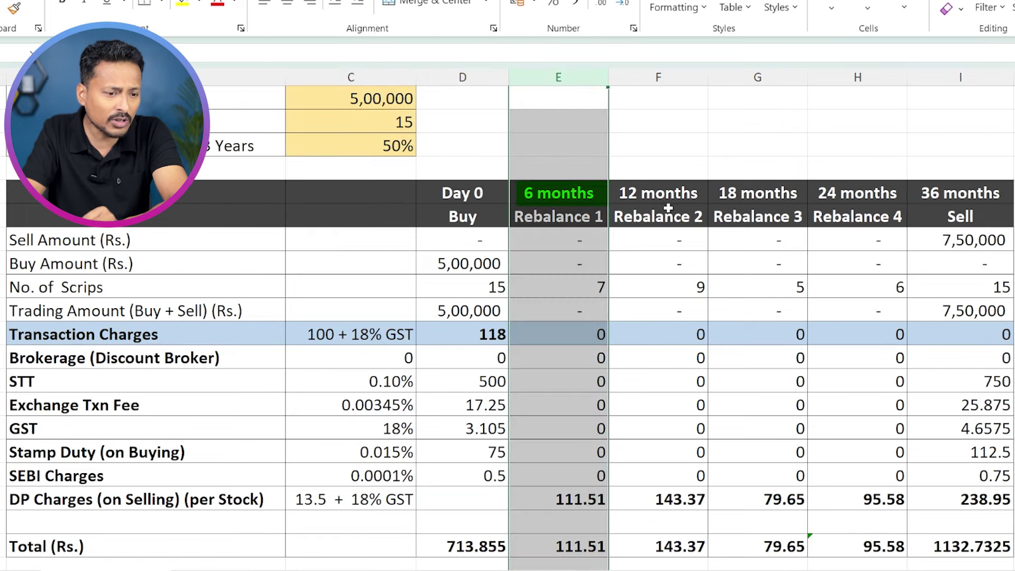
{"action": "left_click", "coordinate": [674, 194]}
{"action": "left_click", "coordinate": [764, 193]}
{"action": "left_click", "coordinate": [847, 193]}
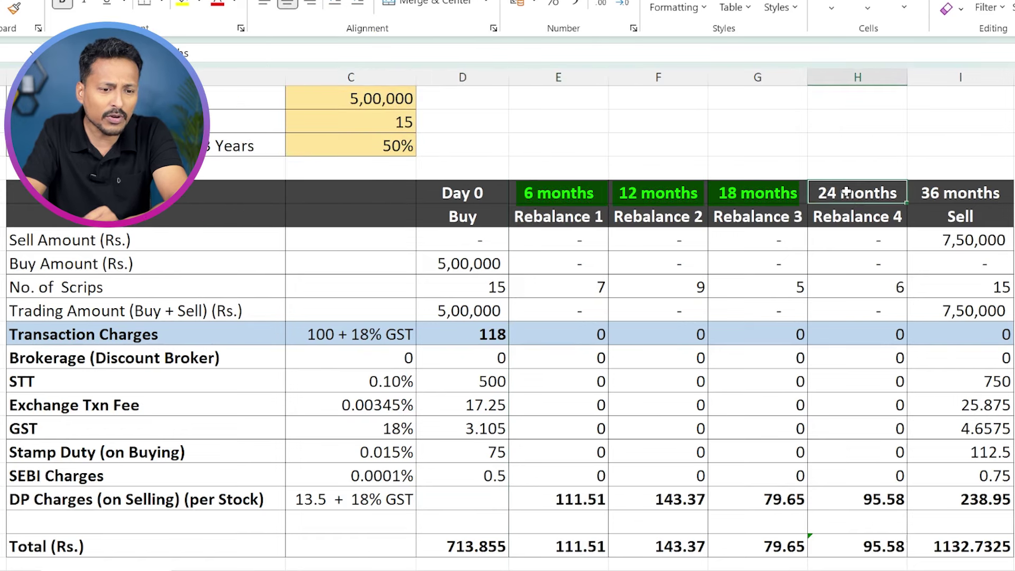
{"action": "left_click", "coordinate": [931, 195]}
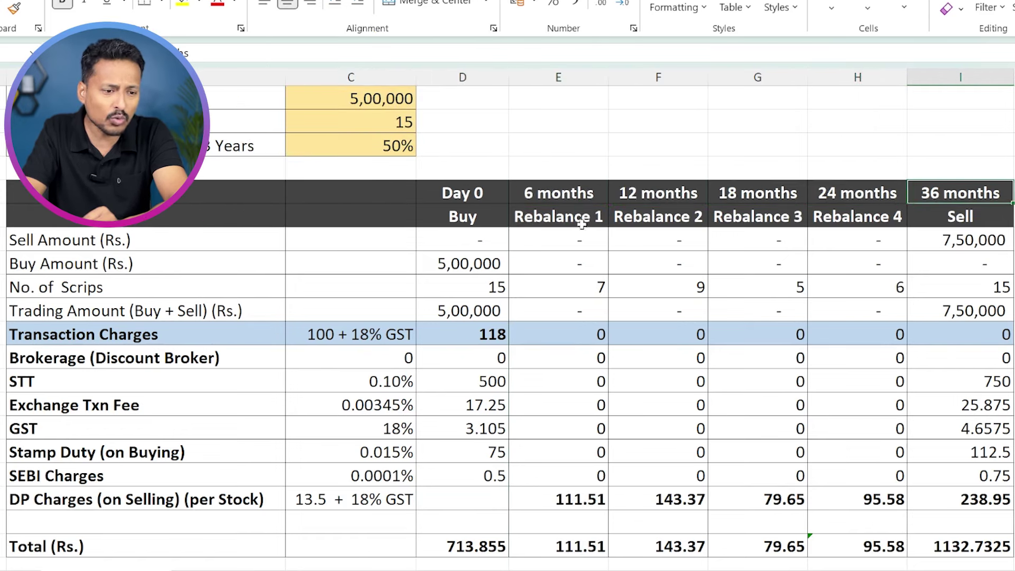
{"action": "left_click", "coordinate": [662, 219]}
{"action": "left_click", "coordinate": [757, 216]}
{"action": "left_click", "coordinate": [847, 215]}
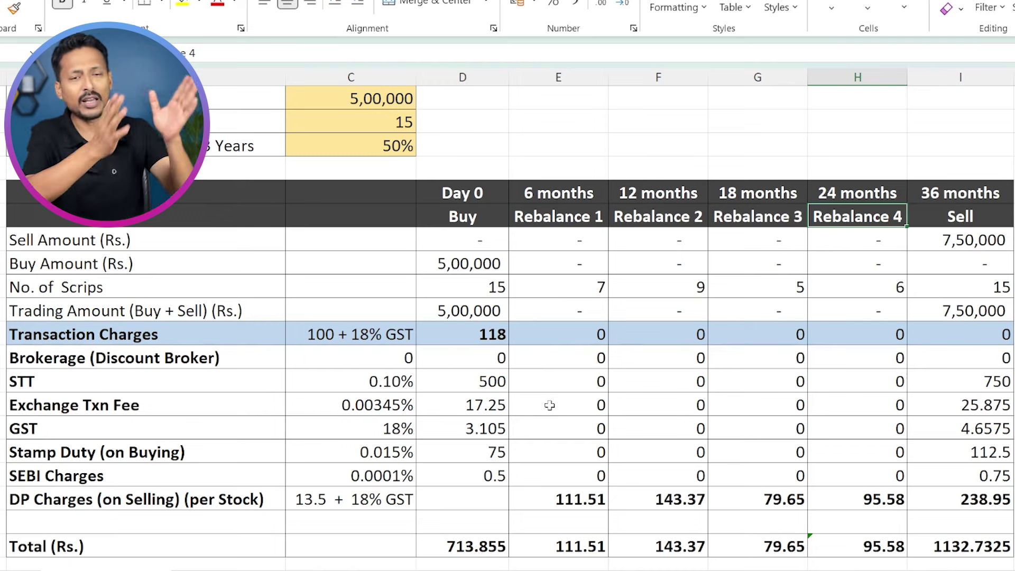
Step: Enter 2,00,000 as both the sell amount and the buy amount for Rebalance 1 at 6 months
{"action": "left_click", "coordinate": [576, 218]}
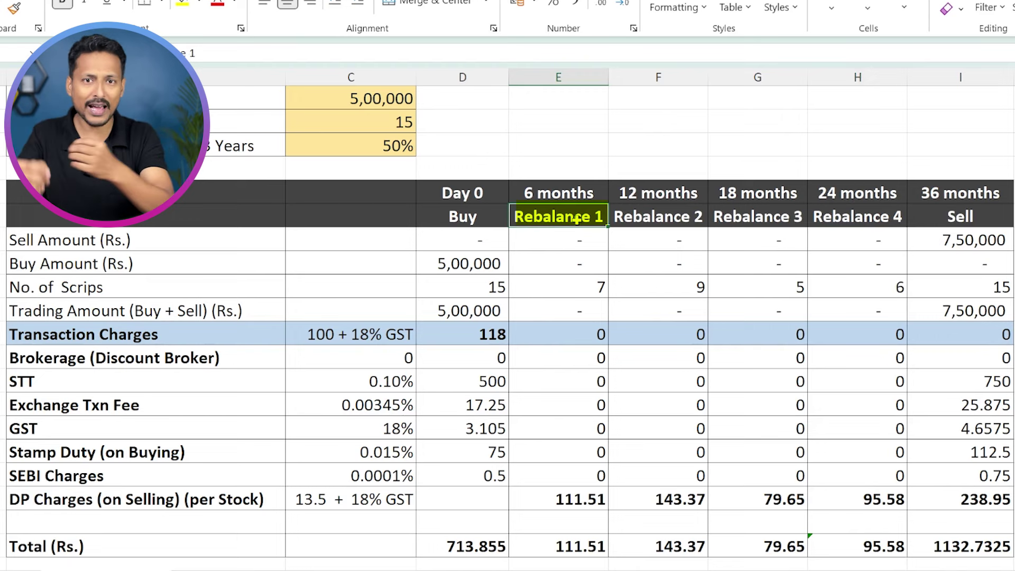
{"action": "left_click", "coordinate": [555, 235]}
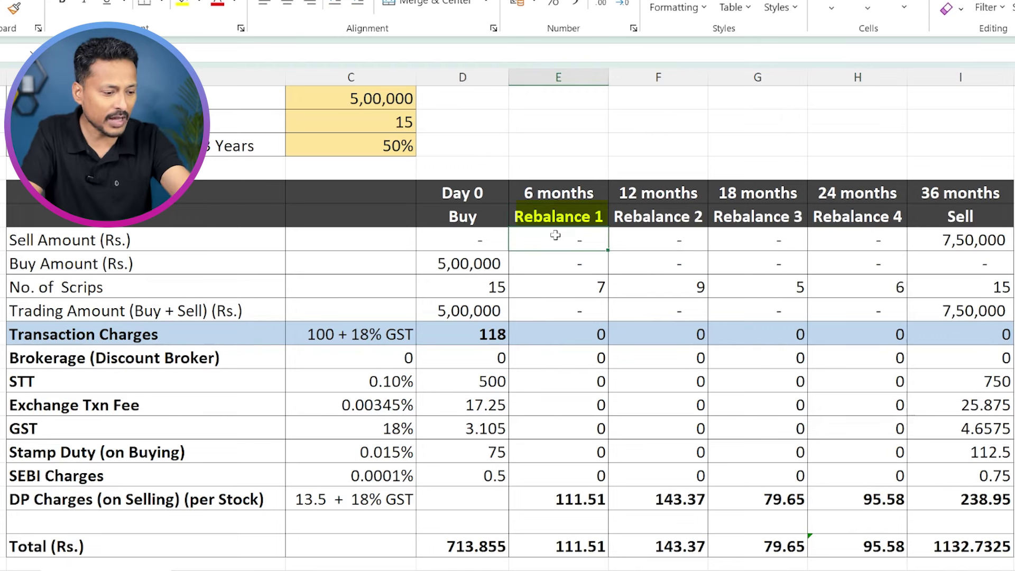
{"action": "type", "text": "2000"}
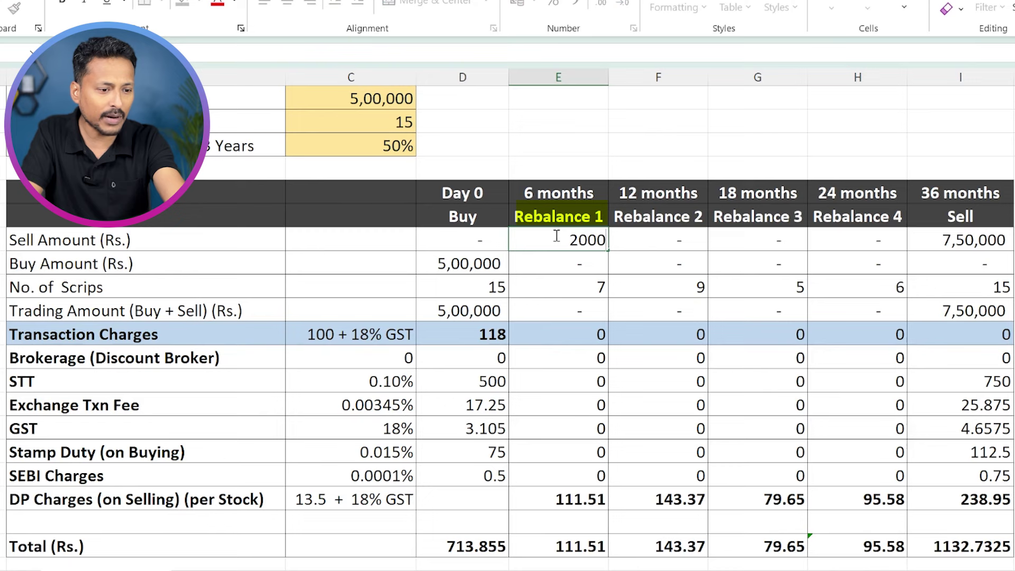
{"action": "type", "text": "00"}
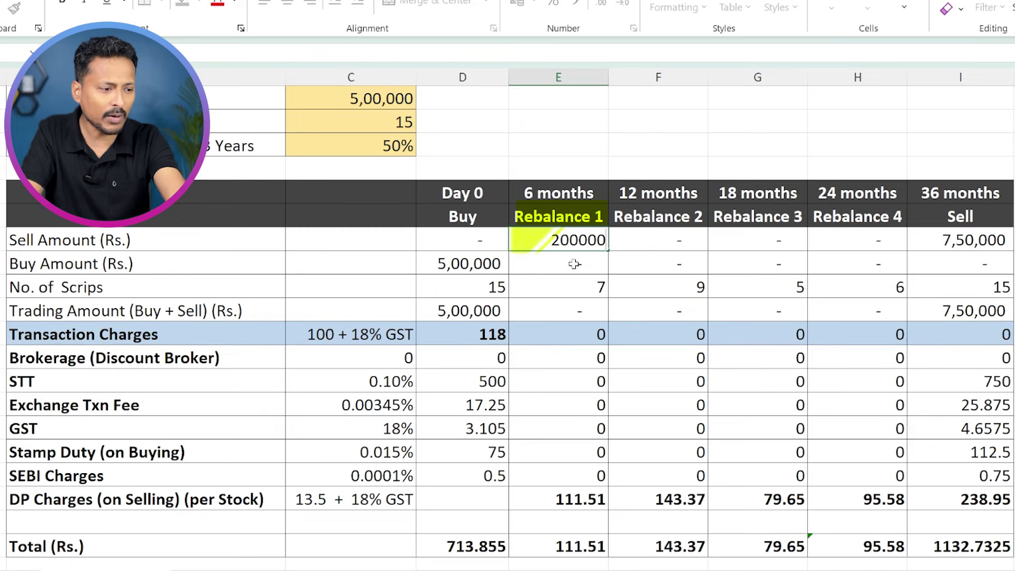
{"action": "key", "text": "Return"}
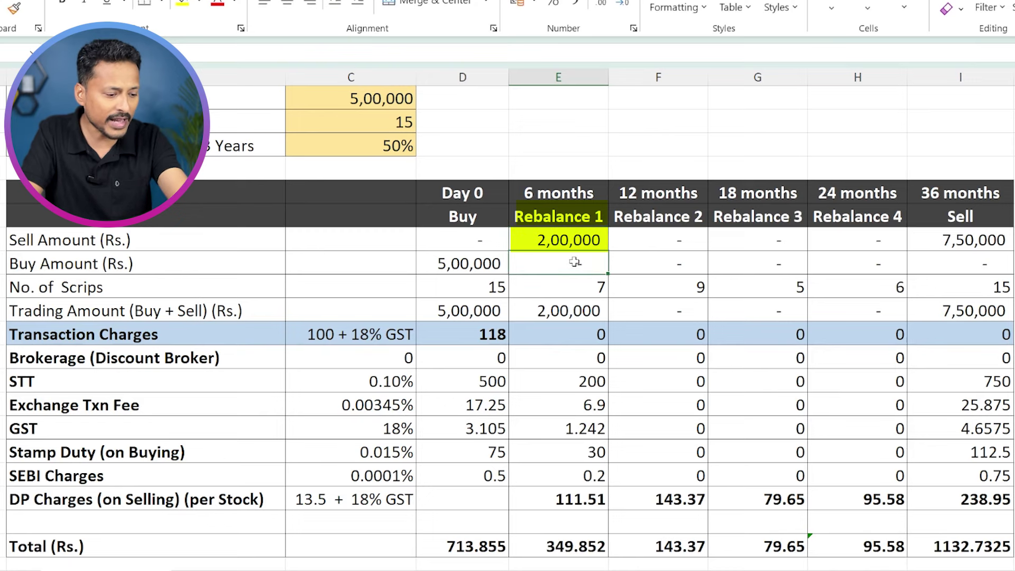
{"action": "type", "text": "200000"}
{"action": "key", "text": "Return"}
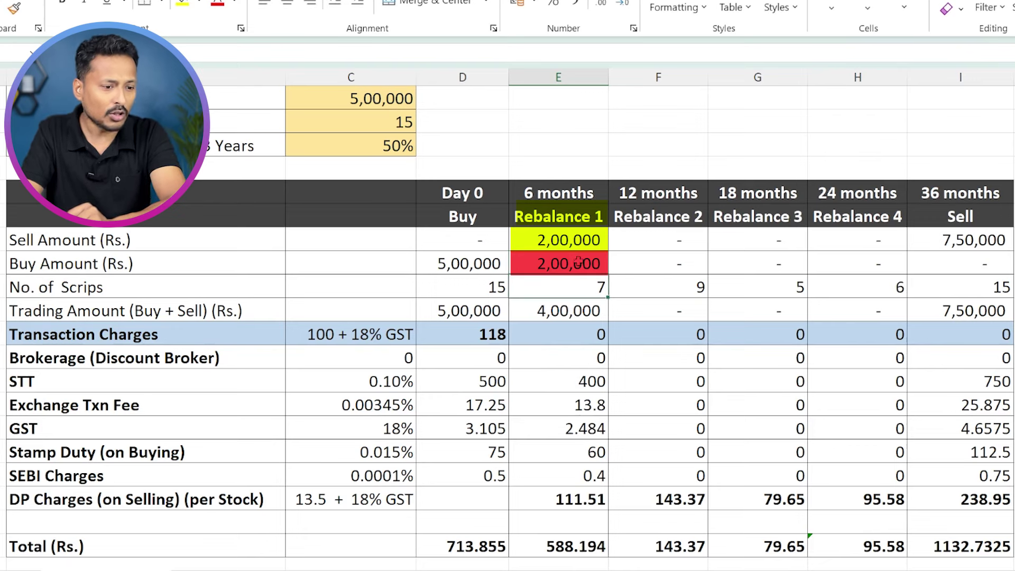
Step: Review the Rebalance 1 trading amount, transaction charges, brokerage and DP charges
{"action": "left_click", "coordinate": [549, 311]}
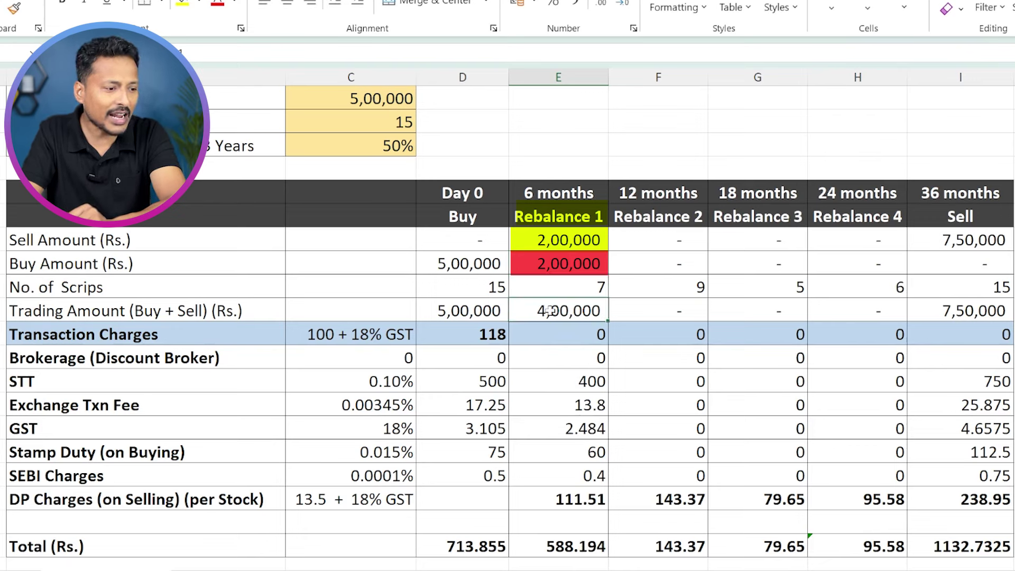
{"action": "left_click", "coordinate": [553, 334]}
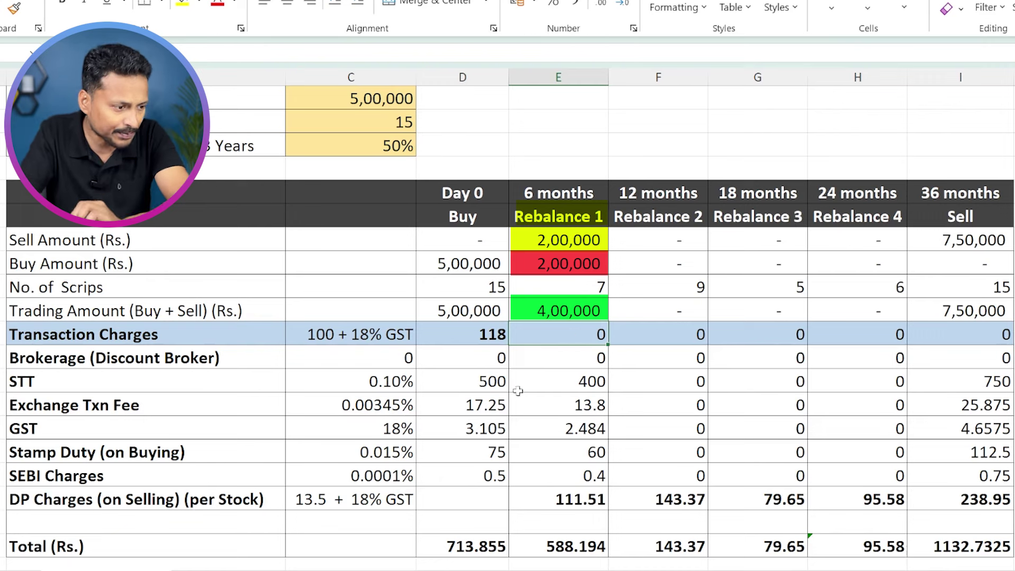
{"action": "left_click", "coordinate": [566, 358]}
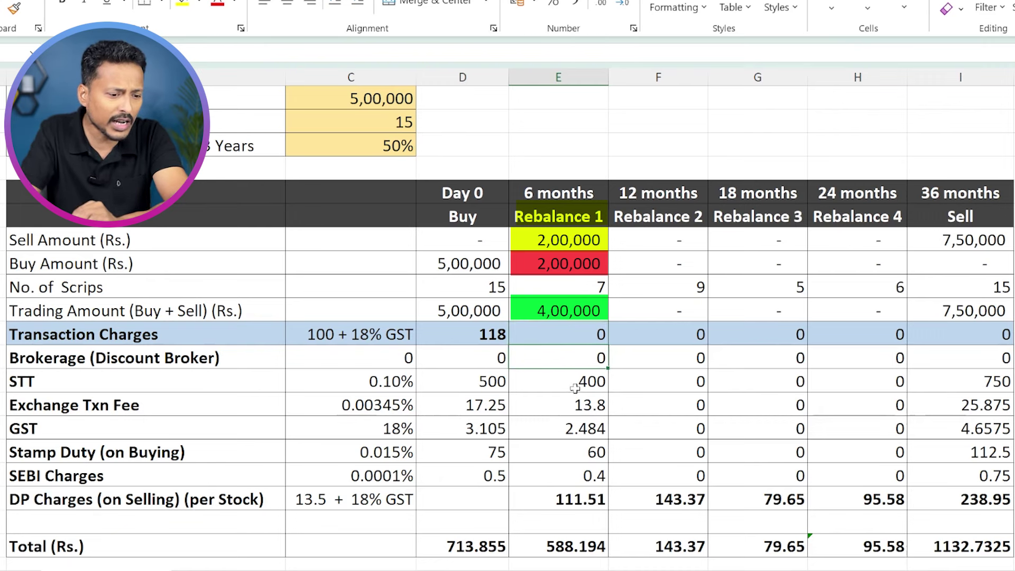
{"action": "left_click", "coordinate": [591, 503]}
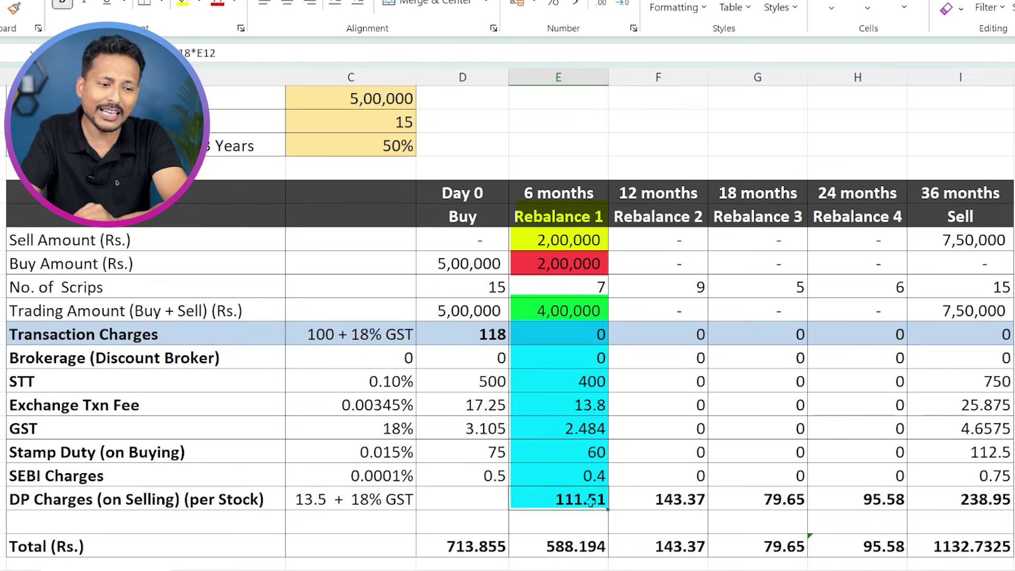
Step: Enter a sell amount of 1,00,000 and a buy amount of 50,000 for Rebalance 2 at 12 months
{"action": "left_click", "coordinate": [660, 240]}
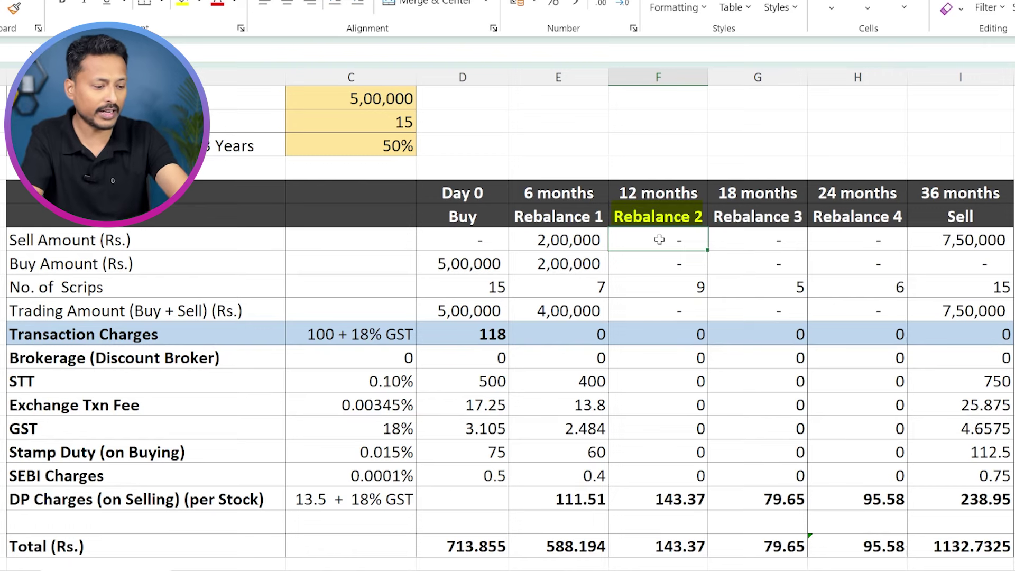
{"action": "type", "text": "1,00"}
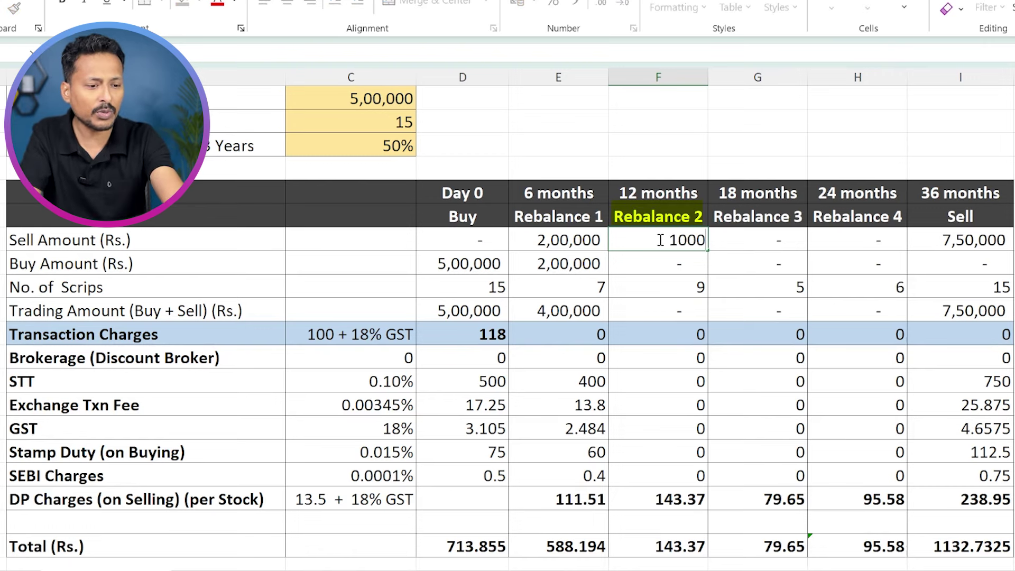
{"action": "type", "text": ",0000"}
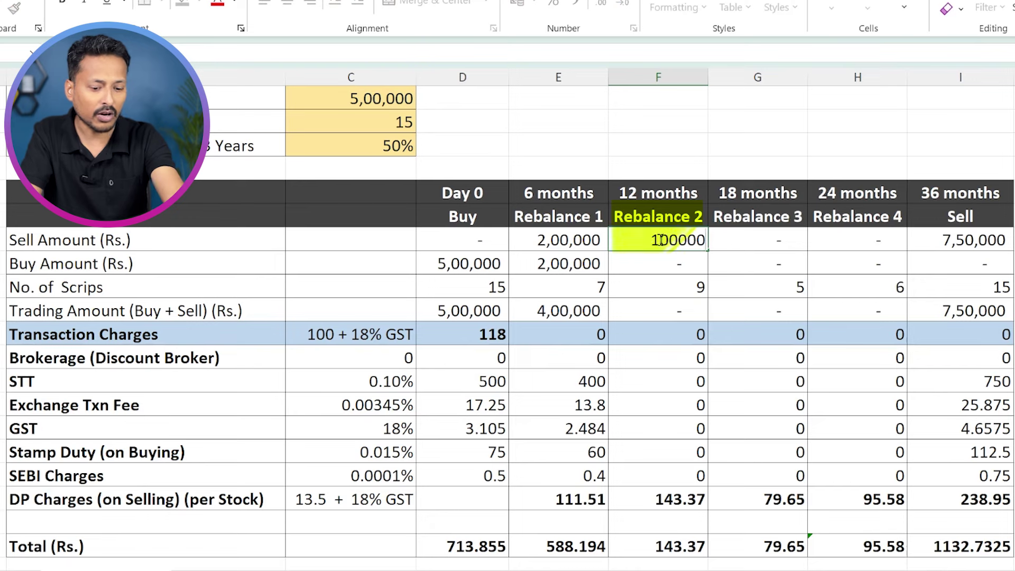
{"action": "key", "text": "Return"}
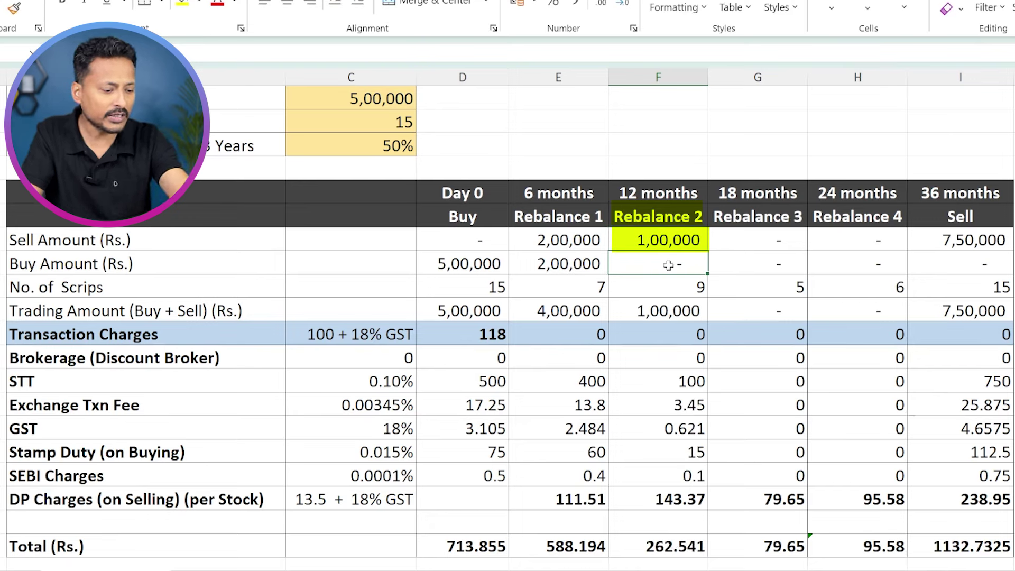
{"action": "type", "text": "50000"}
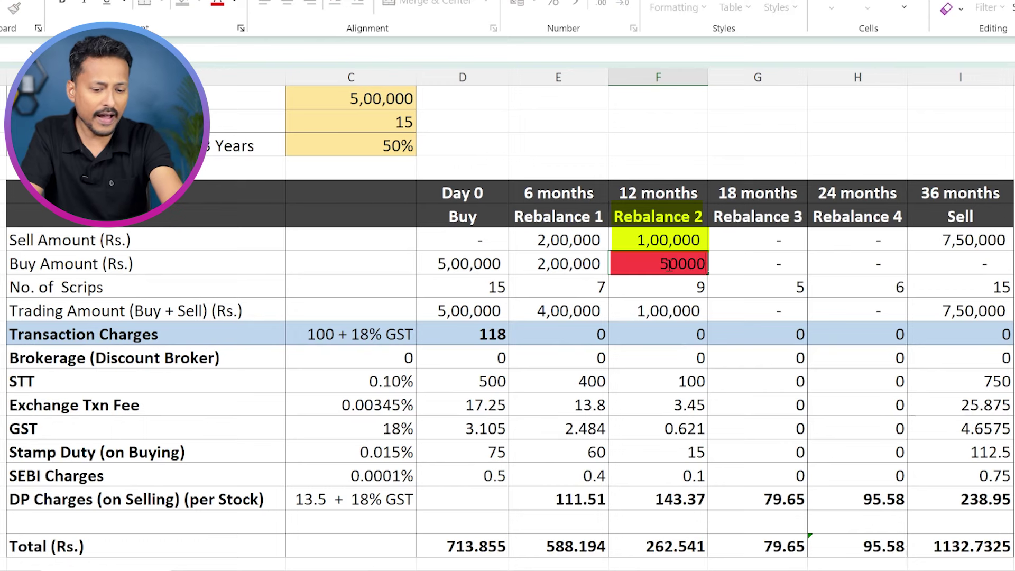
{"action": "key", "text": "Return"}
Step: Enter 1,50,000 as both the sell and buy amounts for Rebalance 3 at 18 months
{"action": "left_click", "coordinate": [761, 239]}
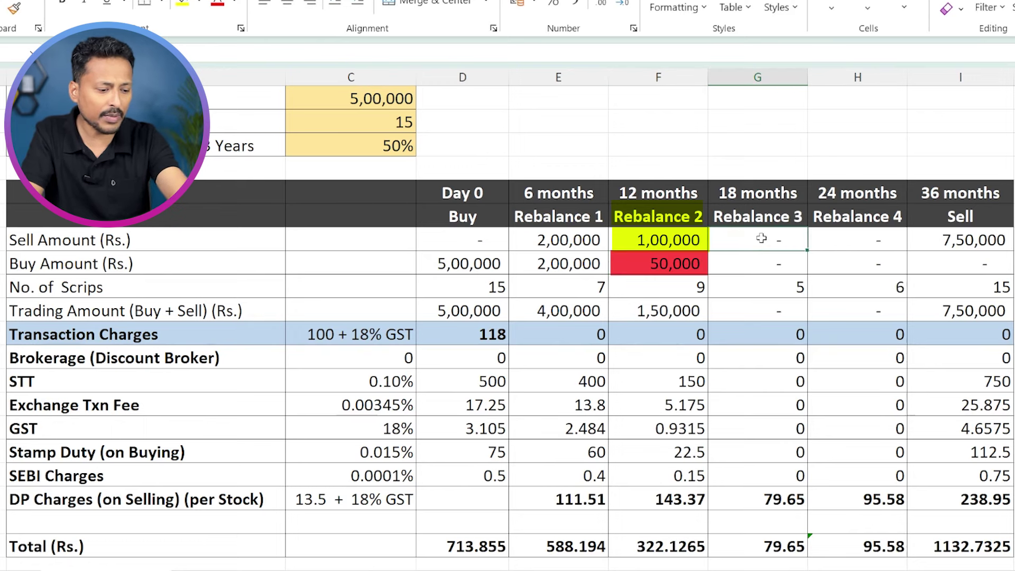
{"action": "type", "text": "150000"}
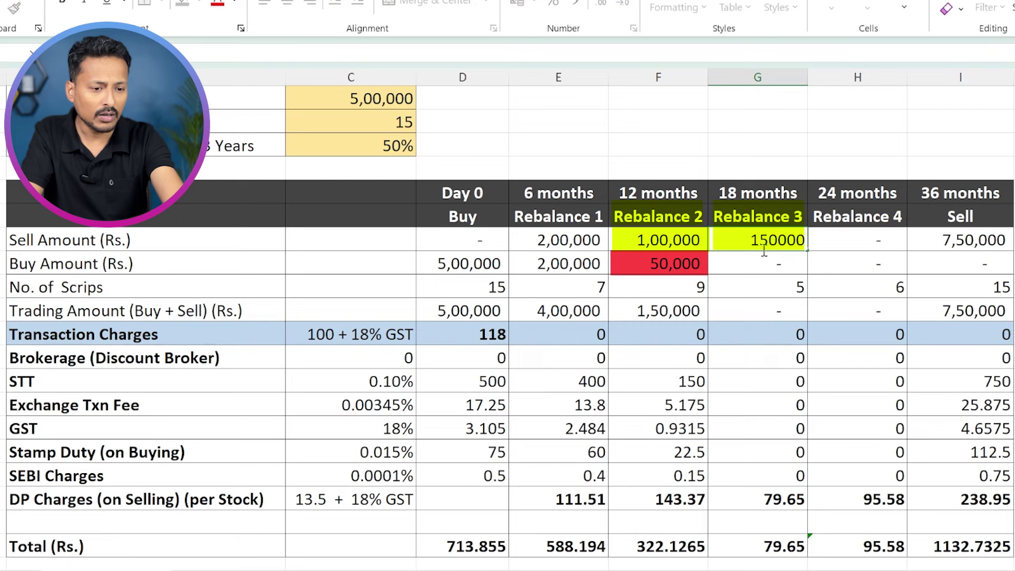
{"action": "key", "text": "Return"}
{"action": "type", "text": "1,50,000"}
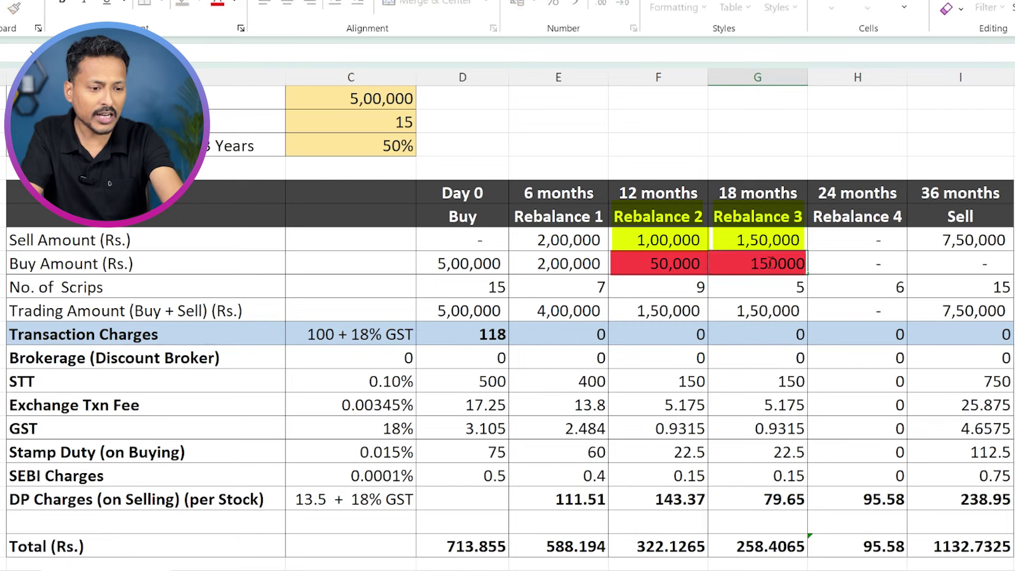
{"action": "key", "text": "Return"}
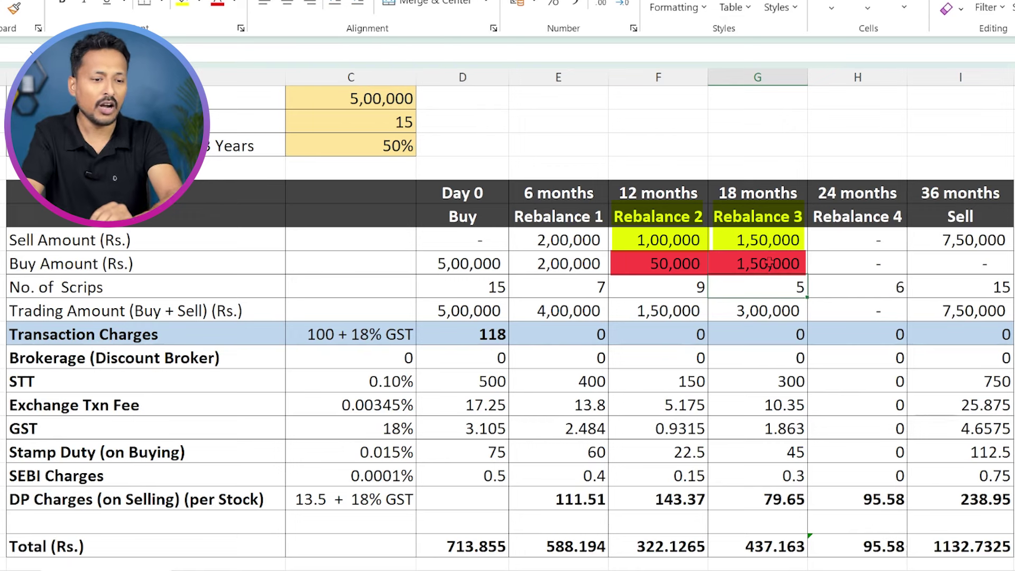
Step: Enter 1,00,000 as both the sell and buy amounts for Rebalance 4 at 24 months
{"action": "left_click", "coordinate": [858, 243]}
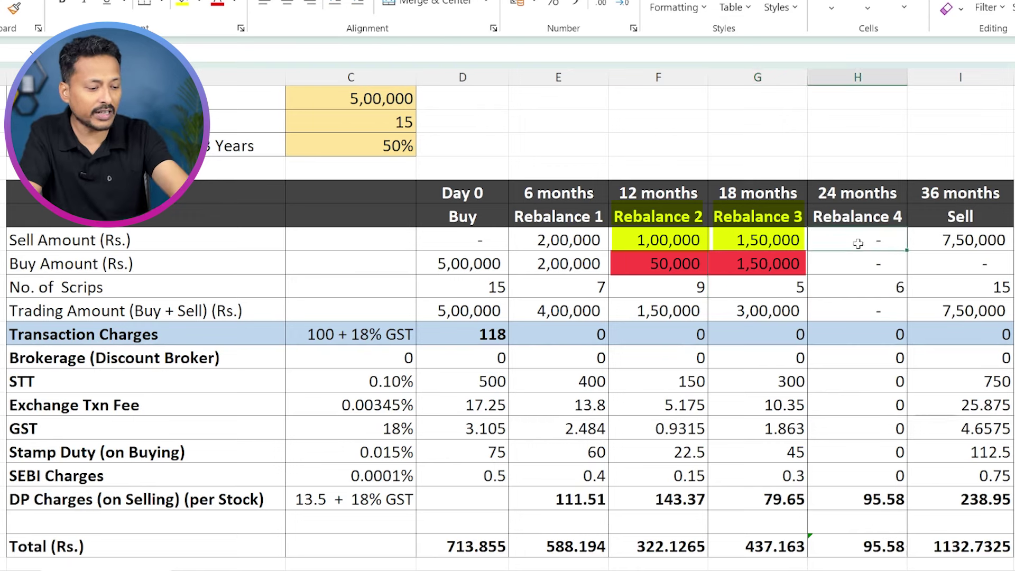
{"action": "type", "text": "1,"}
{"action": "type", "text": "00"}
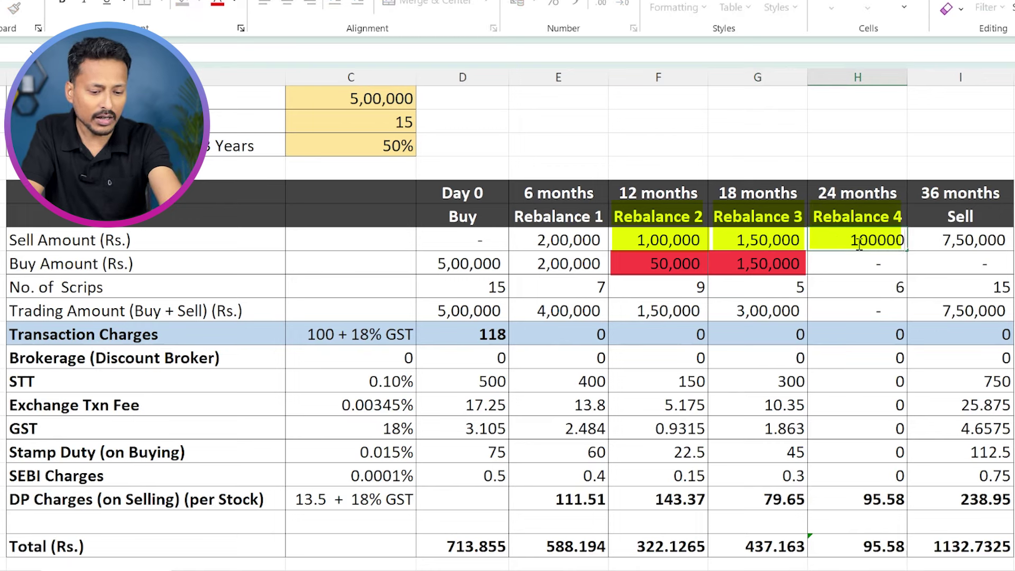
{"action": "type", "text": ",000"}
{"action": "key", "text": "Return"}
{"action": "type", "text": "1,00,000"}
{"action": "key", "text": "Return"}
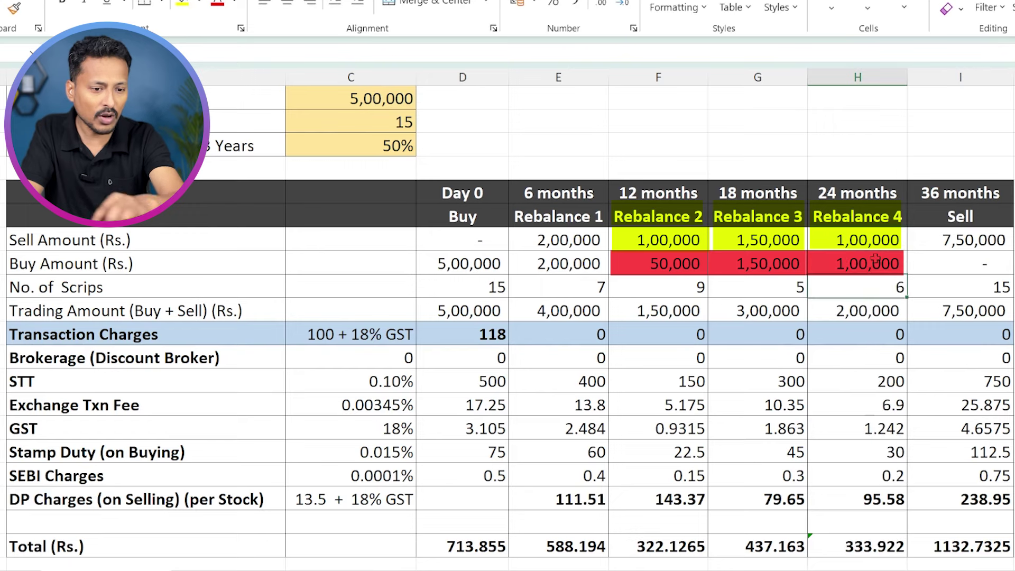
Step: Inspect the 36-month sell column with its sell amount, and the number of scrips traded in each period
{"action": "left_click", "coordinate": [974, 199]}
{"action": "left_click", "coordinate": [970, 222], "text": "shift"}
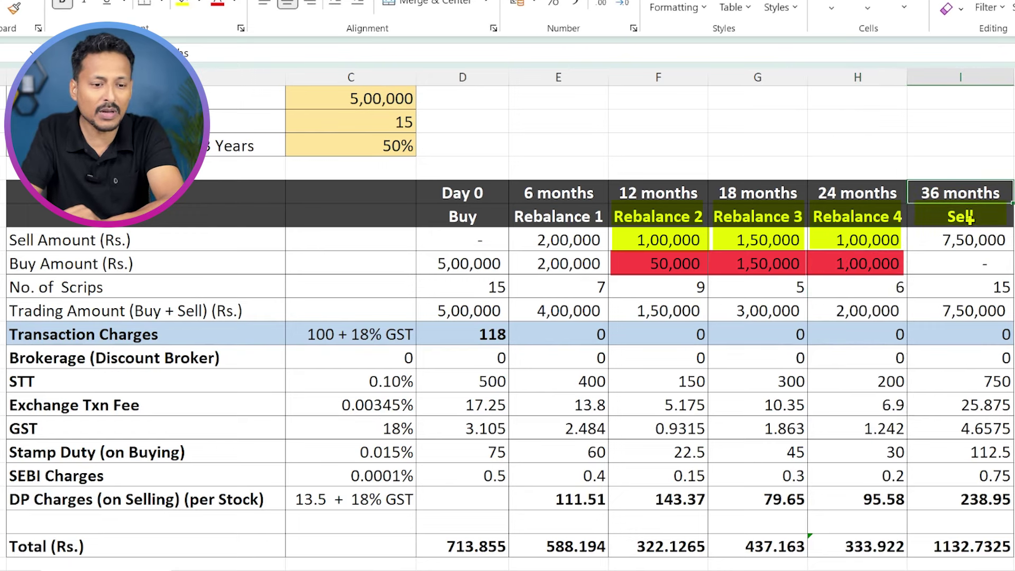
{"action": "left_click", "coordinate": [971, 242]}
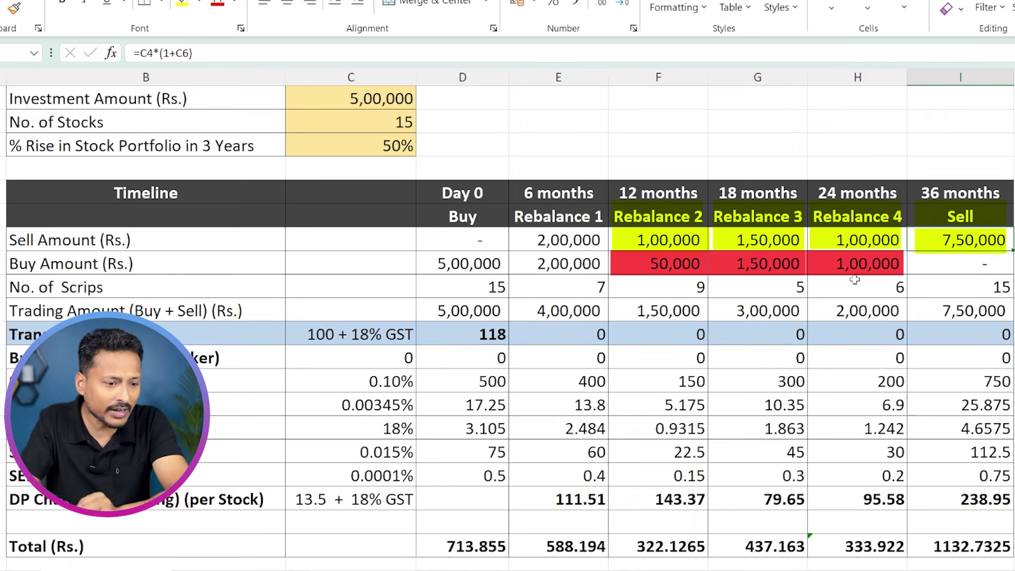
{"action": "left_click", "coordinate": [594, 288]}
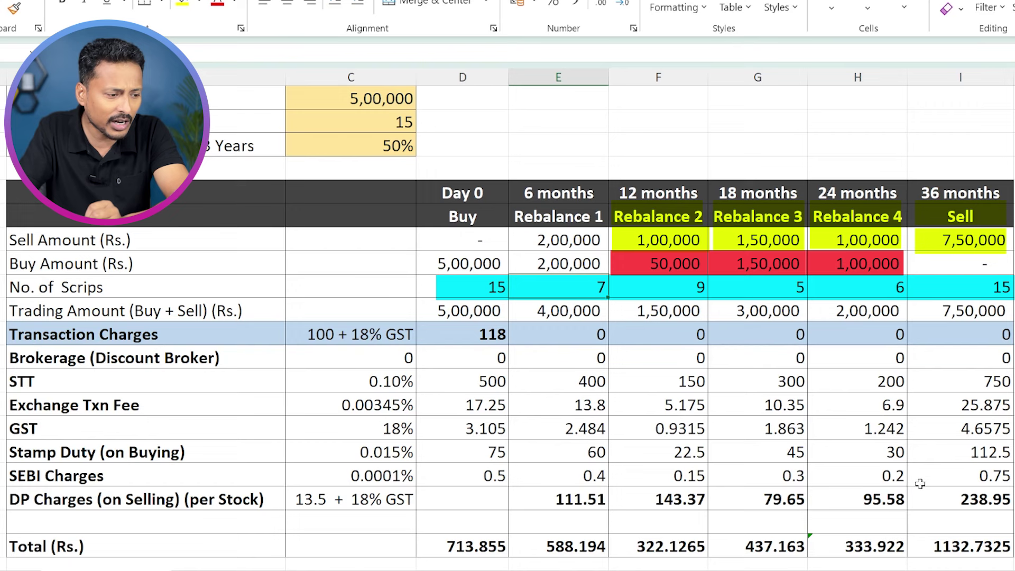
Step: Examine the total expenses, expense percentage and net profit against the final sell amount and the initial investment
{"action": "scroll", "coordinate": [928, 469], "scroll_direction": "down", "scroll_amount": 2}
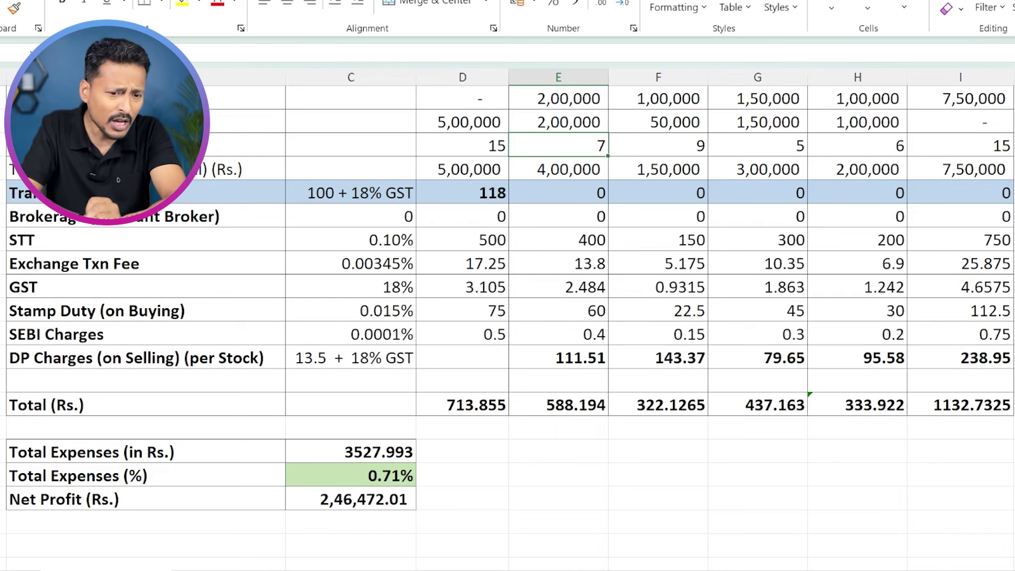
{"action": "scroll", "coordinate": [608, 317], "scroll_direction": "up", "scroll_amount": 2}
{"action": "left_click", "coordinate": [974, 241]}
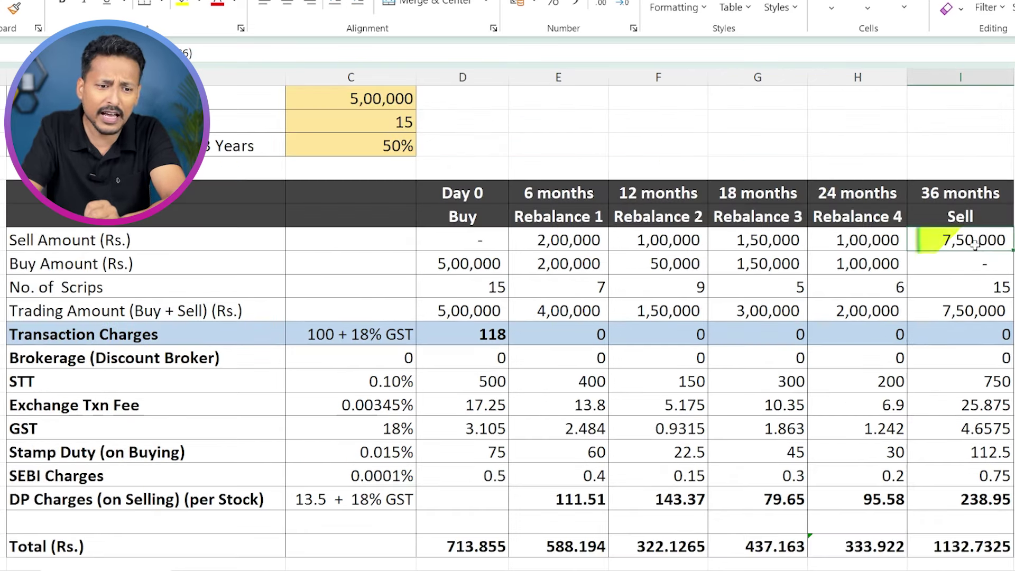
{"action": "scroll", "coordinate": [965, 259], "scroll_direction": "down", "scroll_amount": 2}
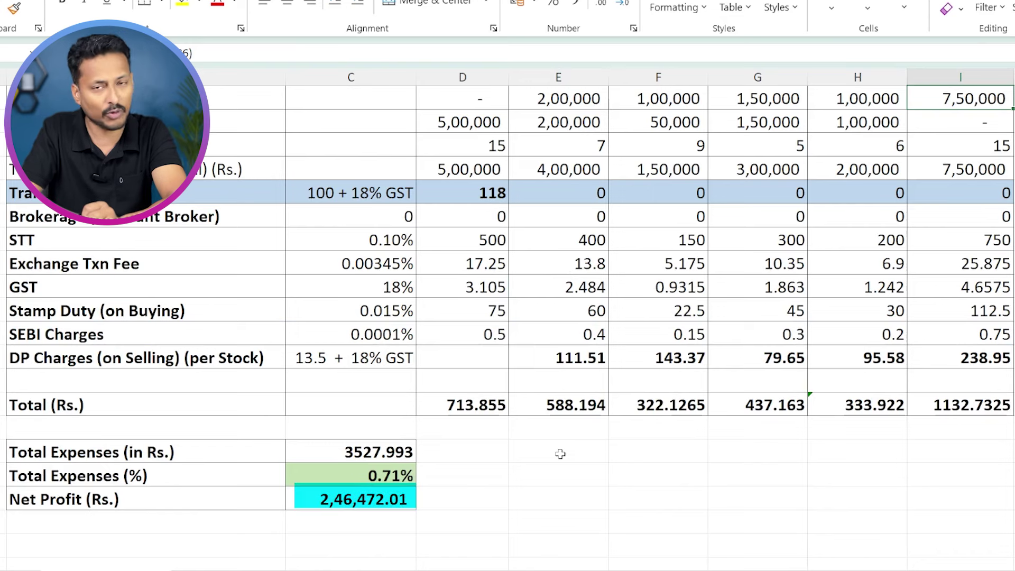
{"action": "scroll", "coordinate": [560, 453], "scroll_direction": "up", "scroll_amount": 2}
{"action": "left_click", "coordinate": [404, 130]}
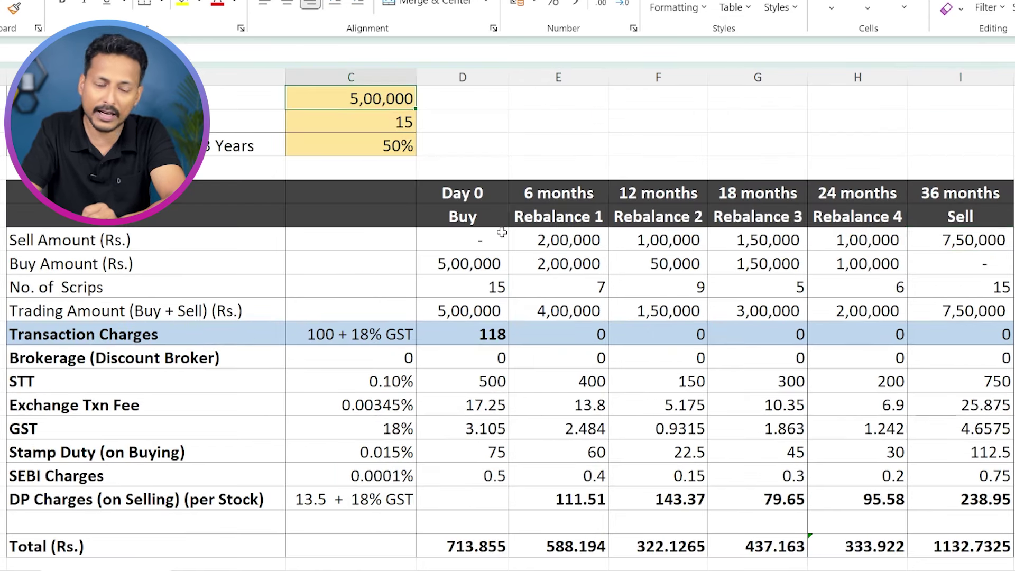
{"action": "scroll", "coordinate": [491, 392], "scroll_direction": "down", "scroll_amount": 3}
{"action": "left_click", "coordinate": [363, 418]}
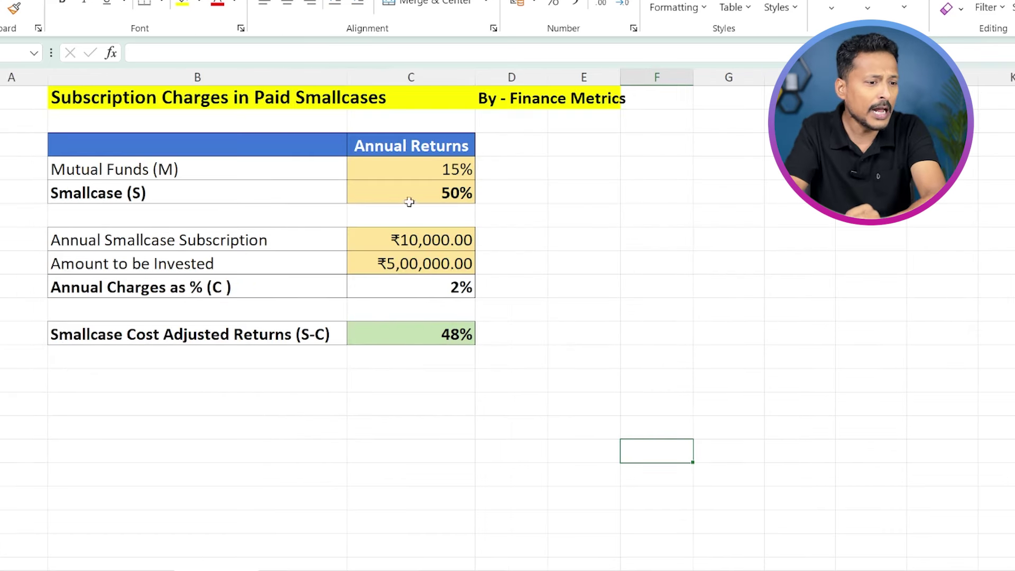
Step: Set the mutual funds' annual return to 25% in the Subscription Charges in Paid Smallcases sheet
{"action": "left_click", "coordinate": [425, 171]}
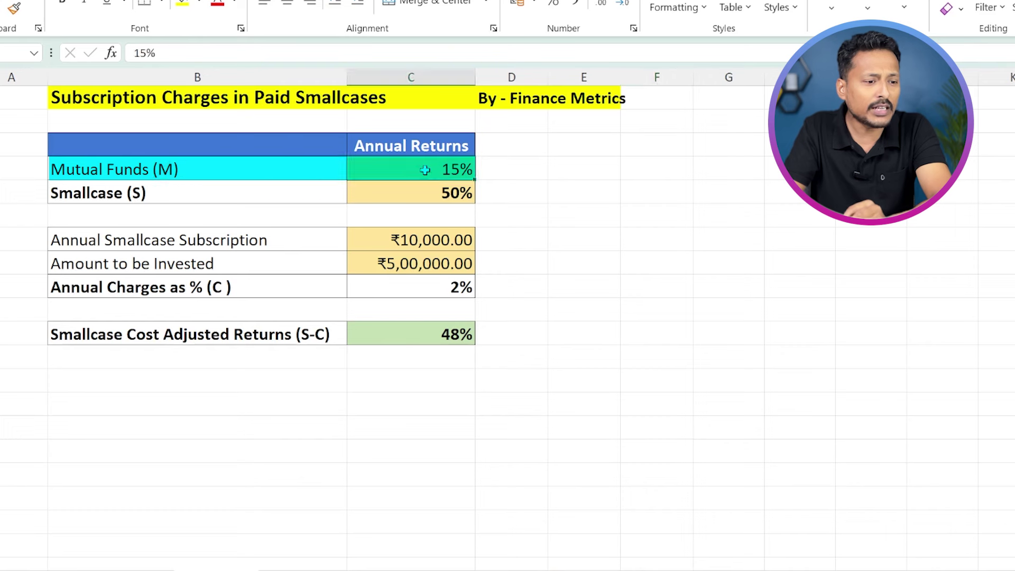
{"action": "type", "text": "25"}
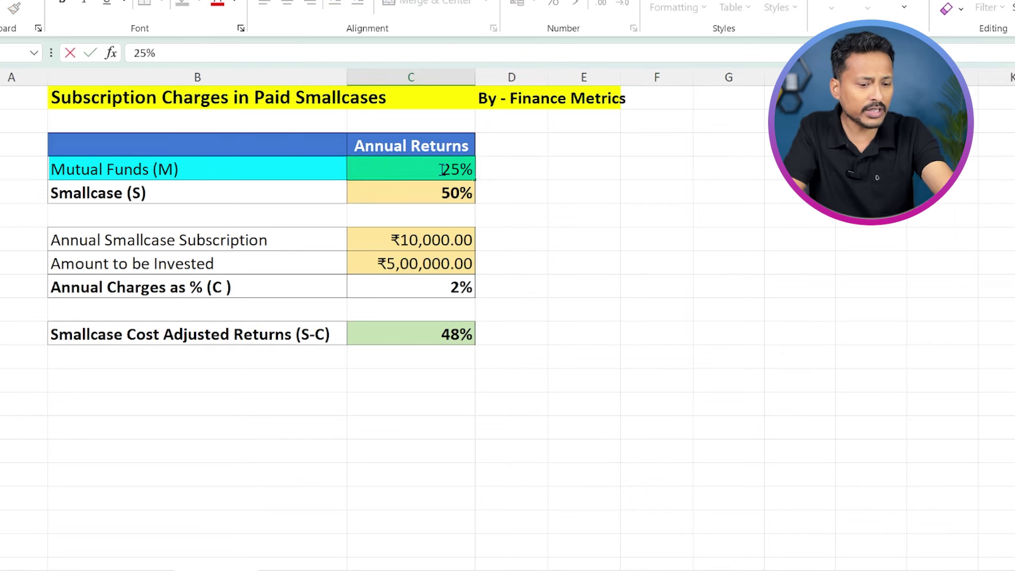
{"action": "key", "text": "Return"}
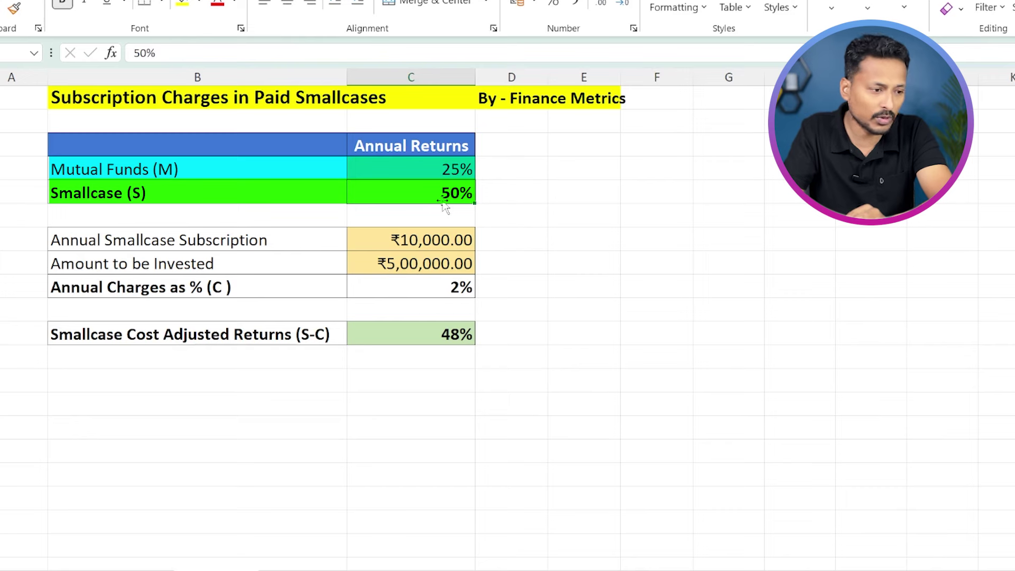
Step: Examine the annual smallcase subscription, amount to be invested, annual charges percentage and smallcase cost-adjusted returns, including their formulas
{"action": "left_click", "coordinate": [420, 242]}
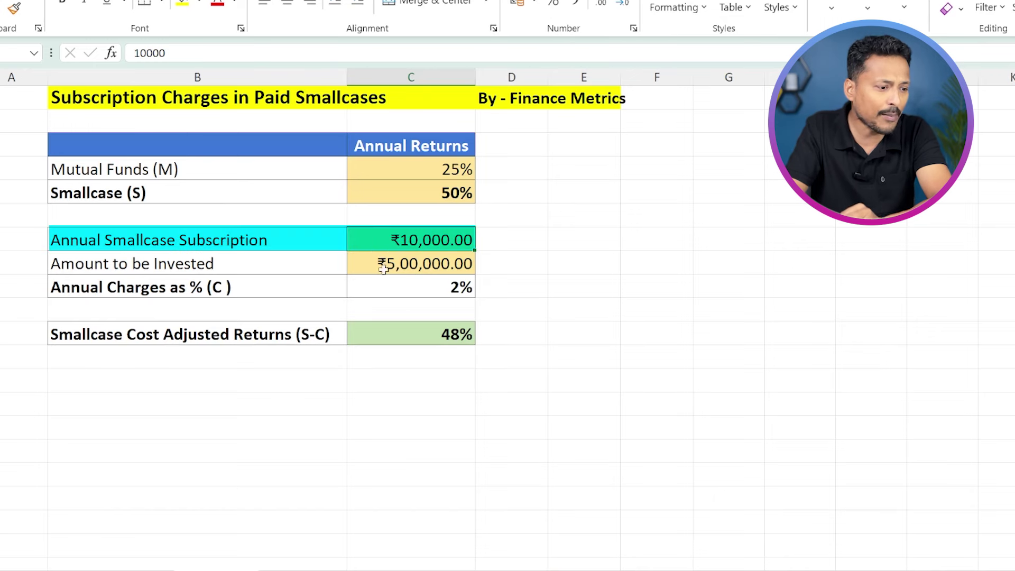
{"action": "left_click", "coordinate": [387, 267]}
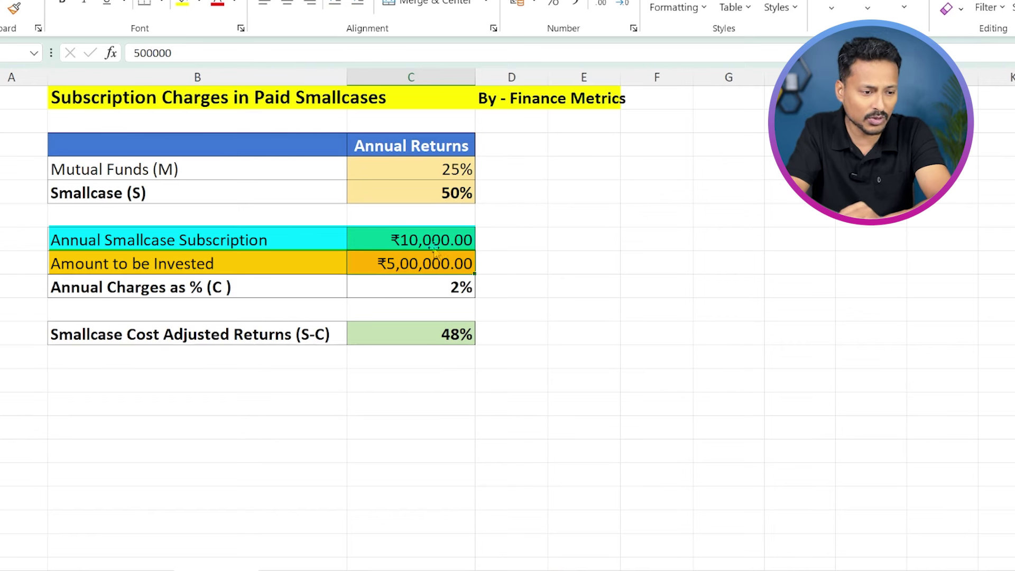
{"action": "left_click", "coordinate": [446, 288]}
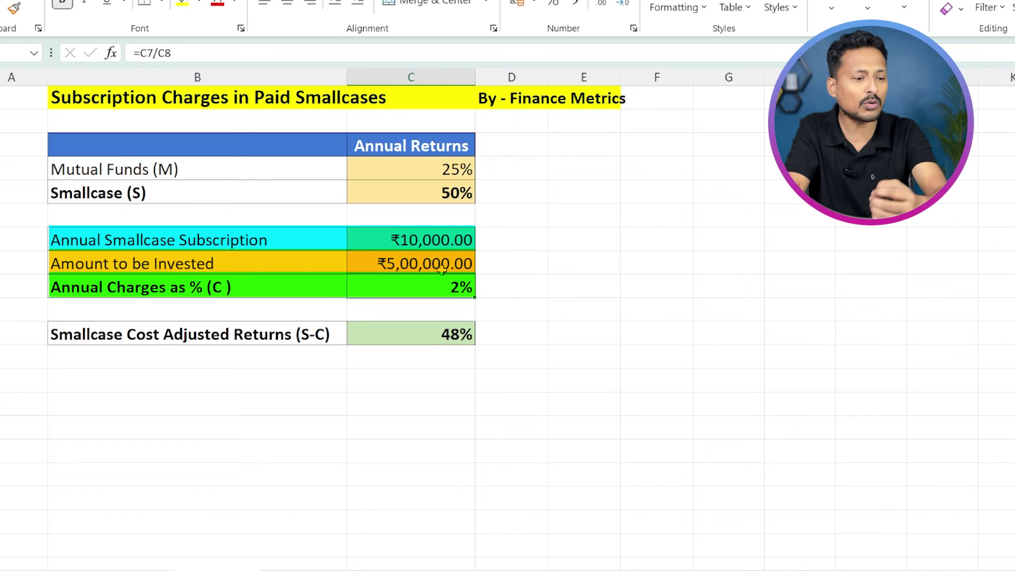
{"action": "left_click", "coordinate": [440, 334]}
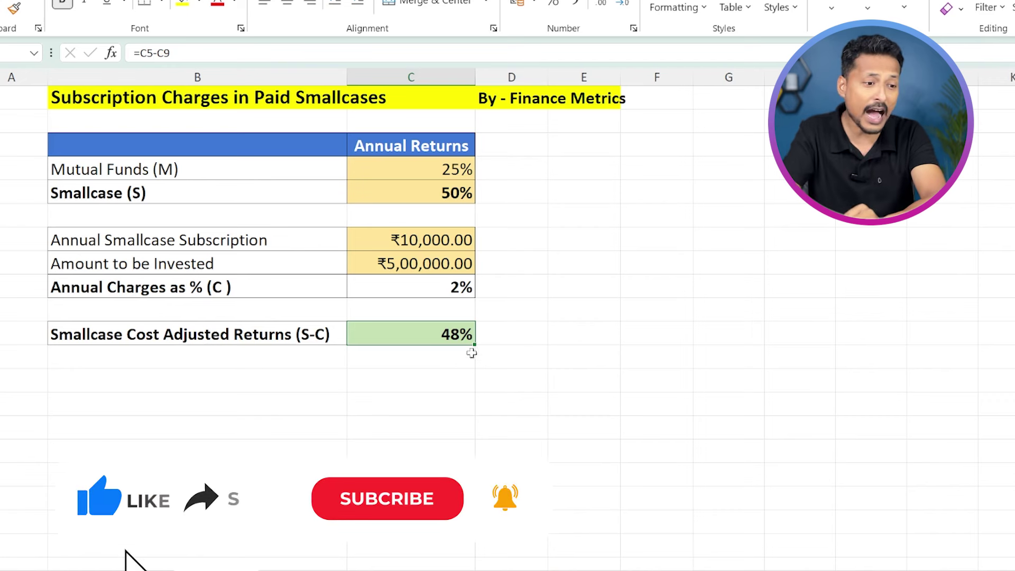
Step: Set the amount to be invested to ₹1,00,000 to test the subscription's effect on cost-adjusted returns
{"action": "left_click", "coordinate": [423, 266]}
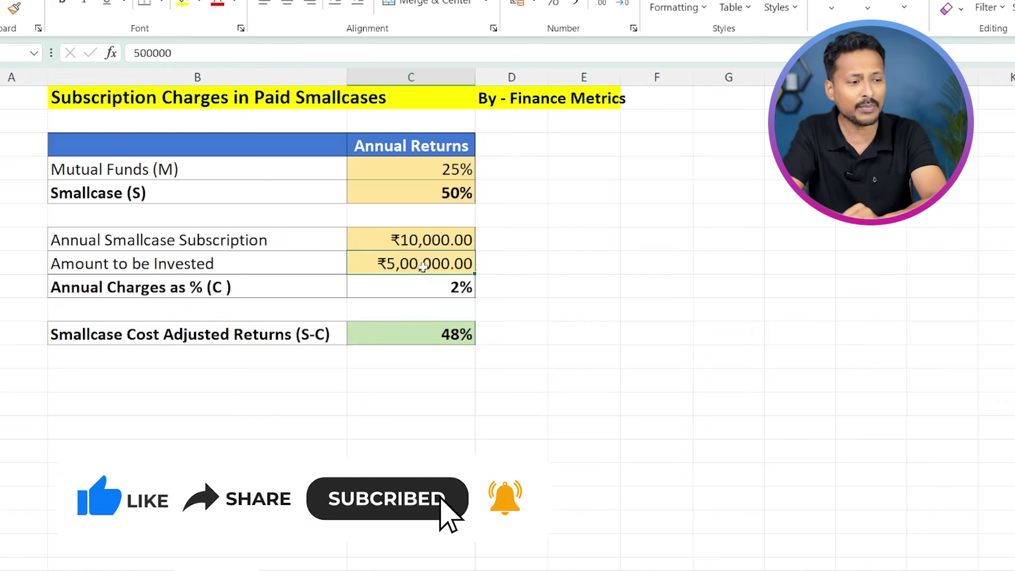
{"action": "type", "text": "1"}
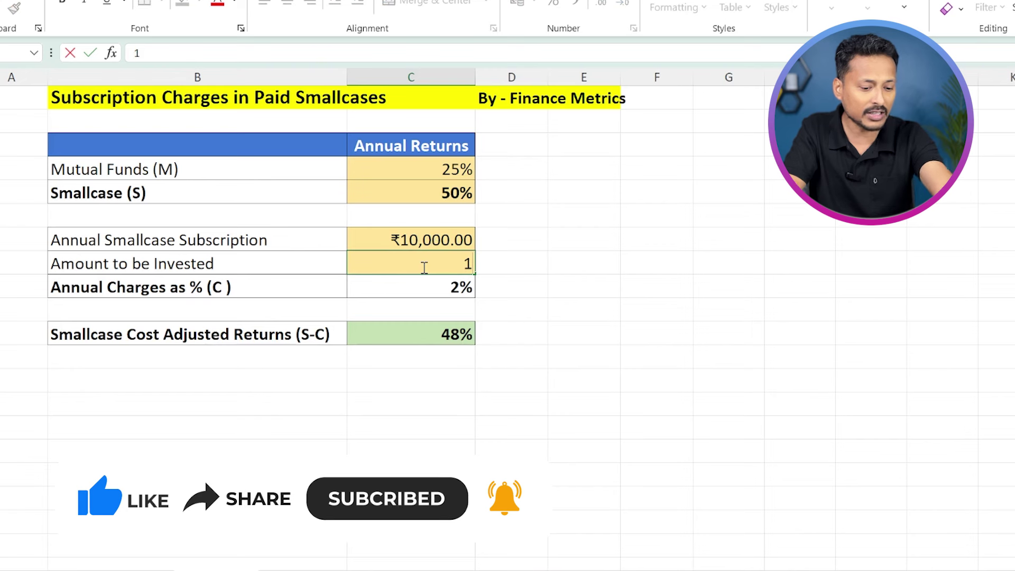
{"action": "type", "text": "00000"}
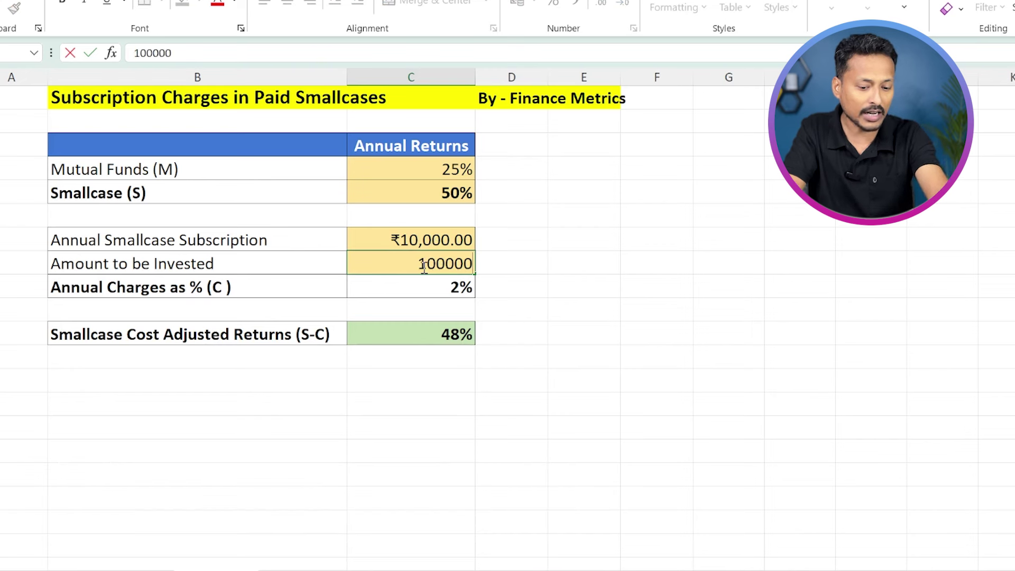
{"action": "key", "text": "Return"}
Step: Increase the amount to be invested to ₹10,00,000 to compare the effect of a larger investment
{"action": "left_click", "coordinate": [433, 266]}
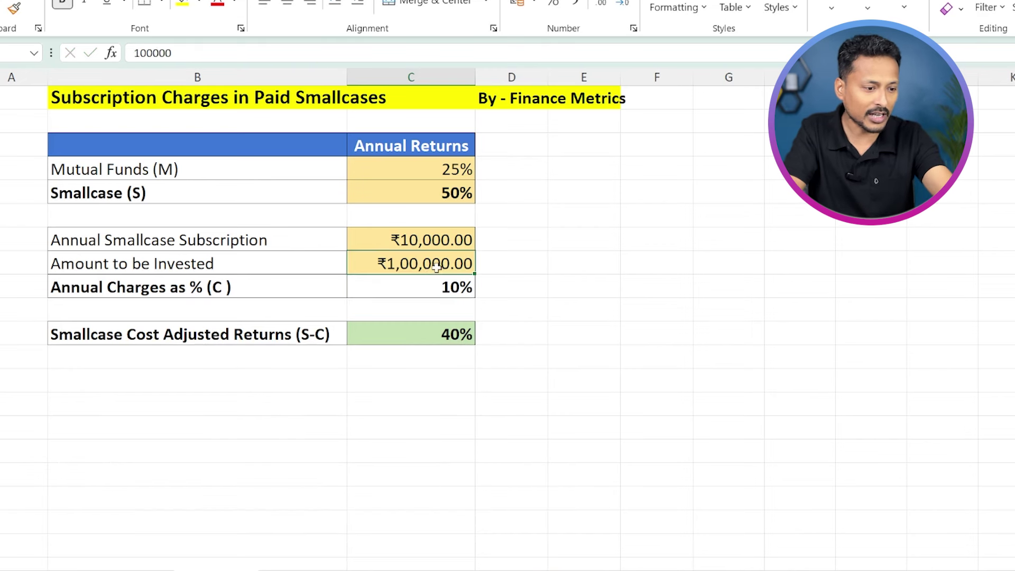
{"action": "double_click", "coordinate": [452, 263]}
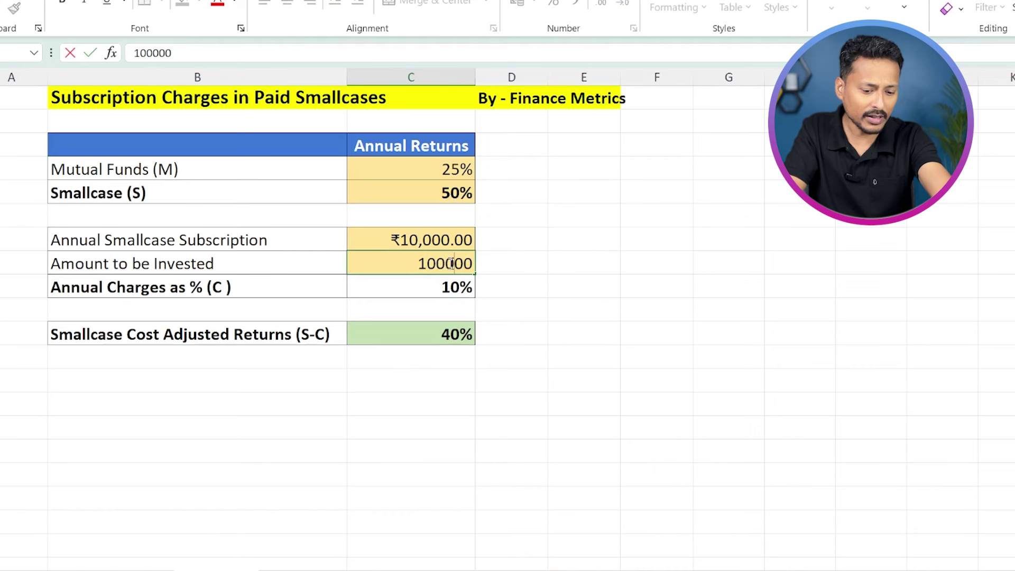
{"action": "type", "text": "0"}
{"action": "key", "text": "Return"}
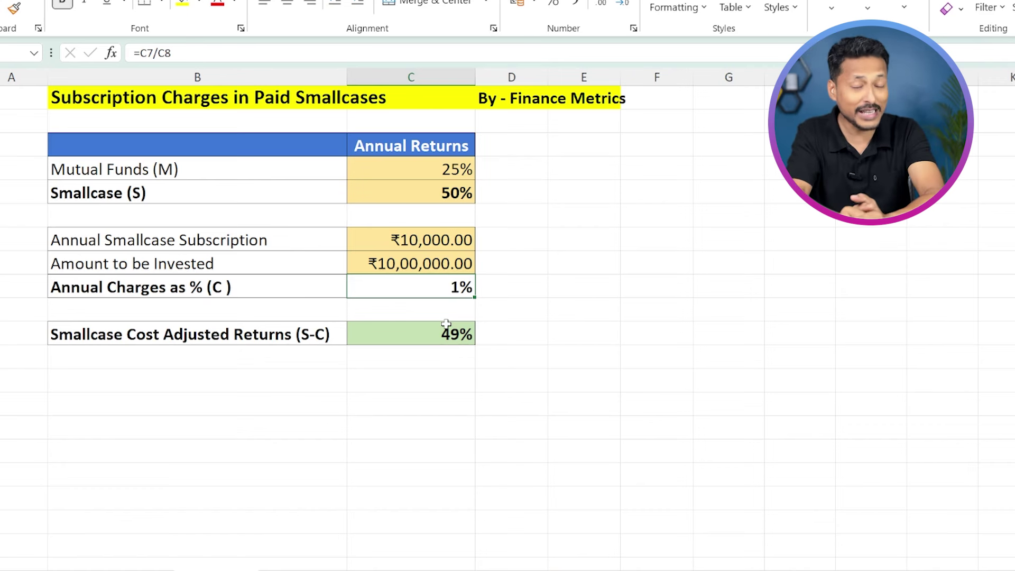
Step: Change the amount to be invested back to ₹1,00,000
{"action": "left_click", "coordinate": [417, 263]}
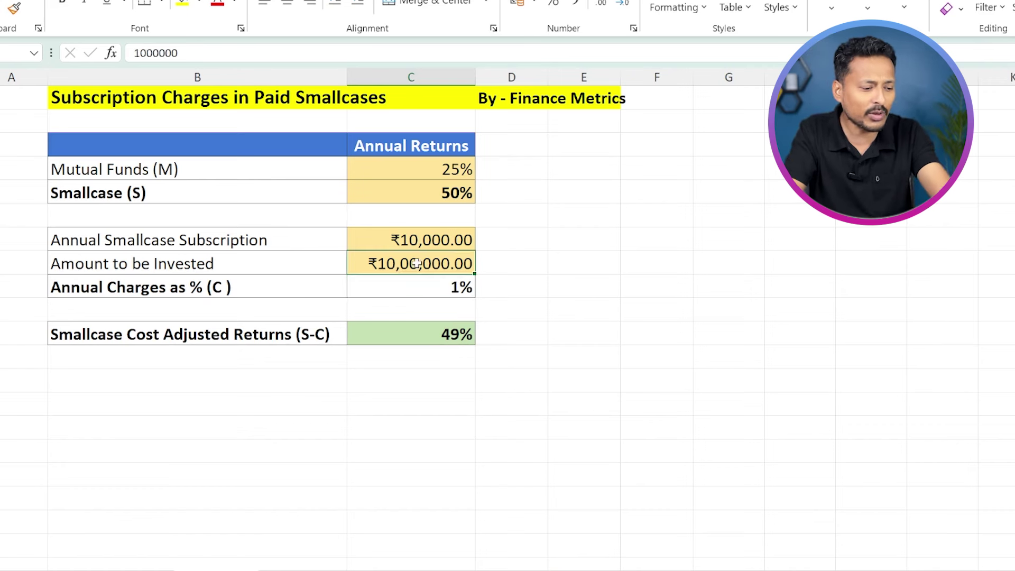
{"action": "type", "text": "1,"}
{"action": "type", "text": "00,00"}
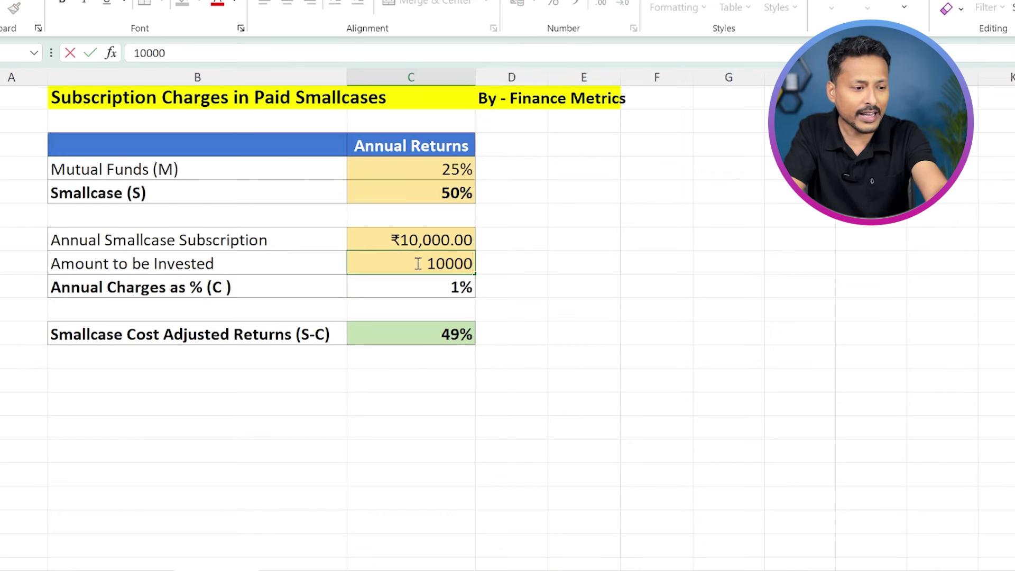
{"action": "type", "text": "0"}
{"action": "key", "text": "Return"}
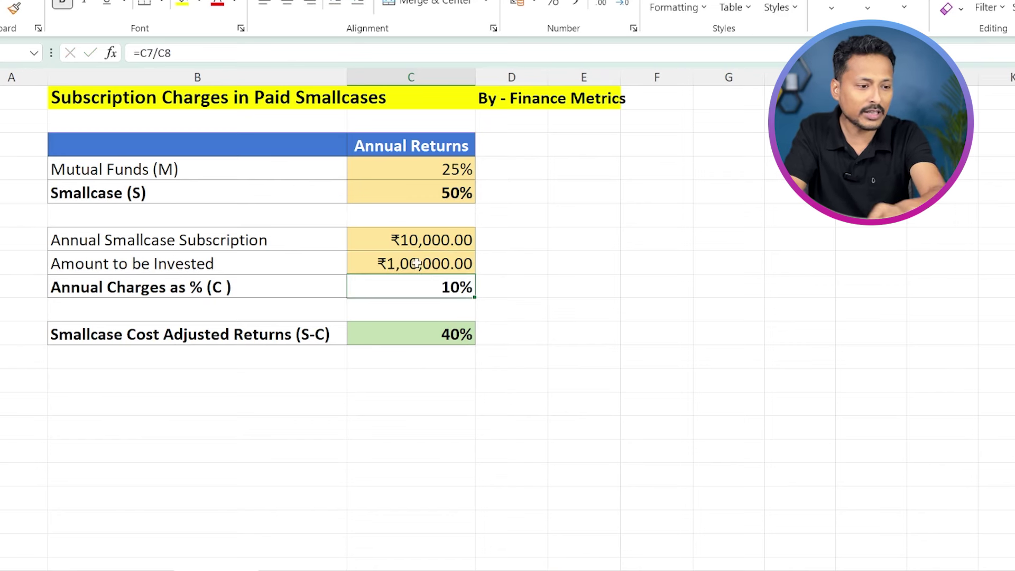